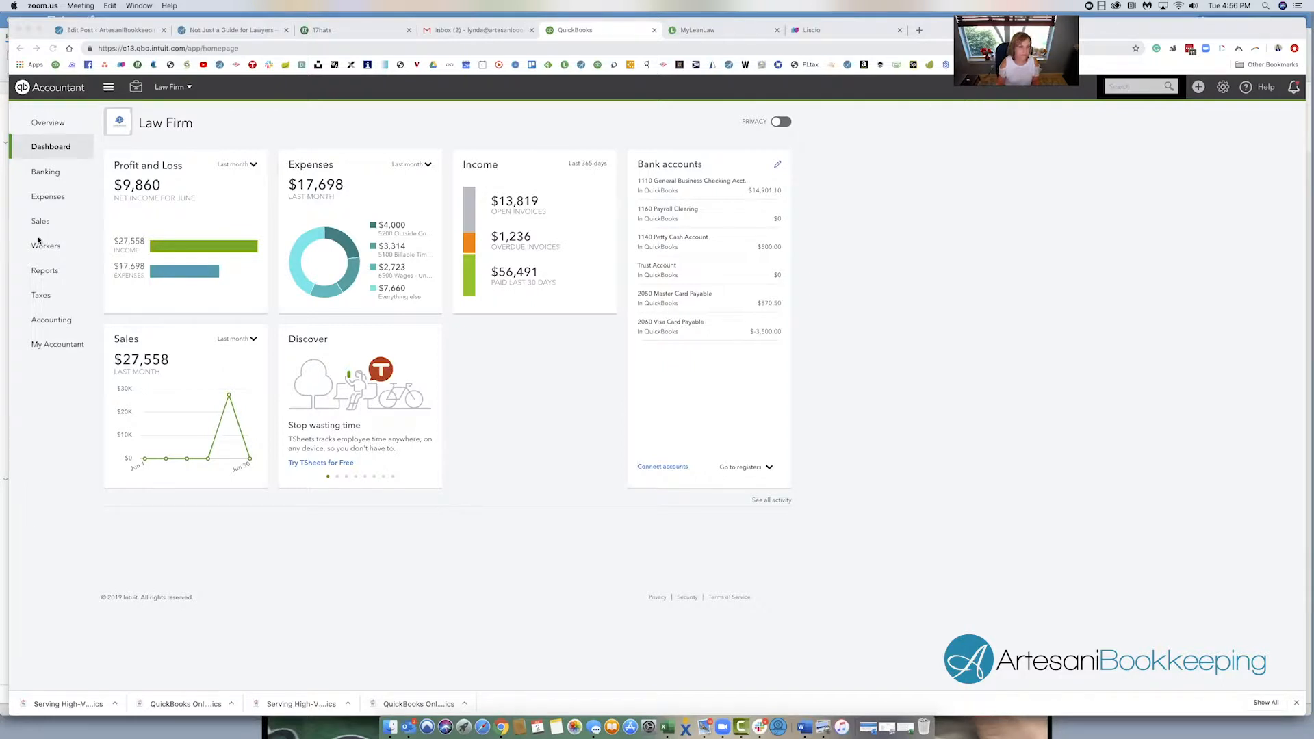
- Look up the Court of Middlefield check for court fees through the transaction search and open it
{"action": "left_click", "coordinate": [1115, 90]}
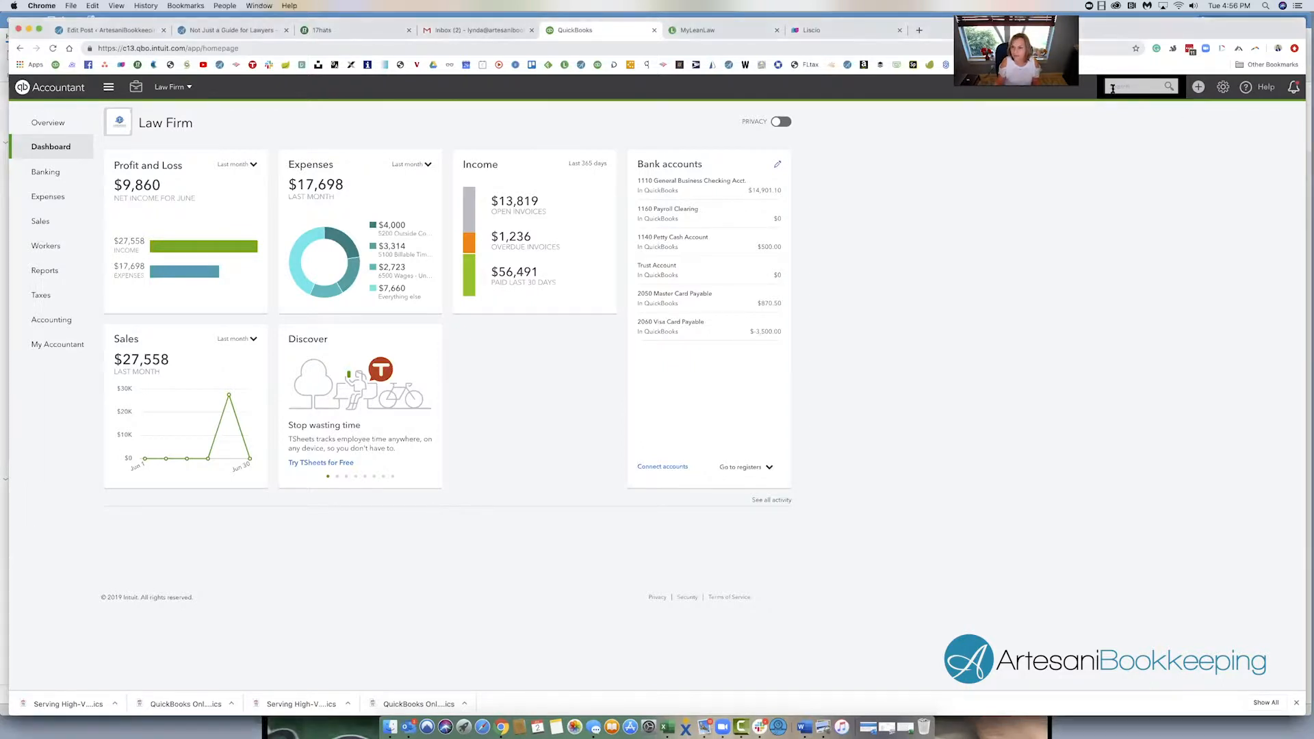
{"action": "left_click", "coordinate": [1116, 88]}
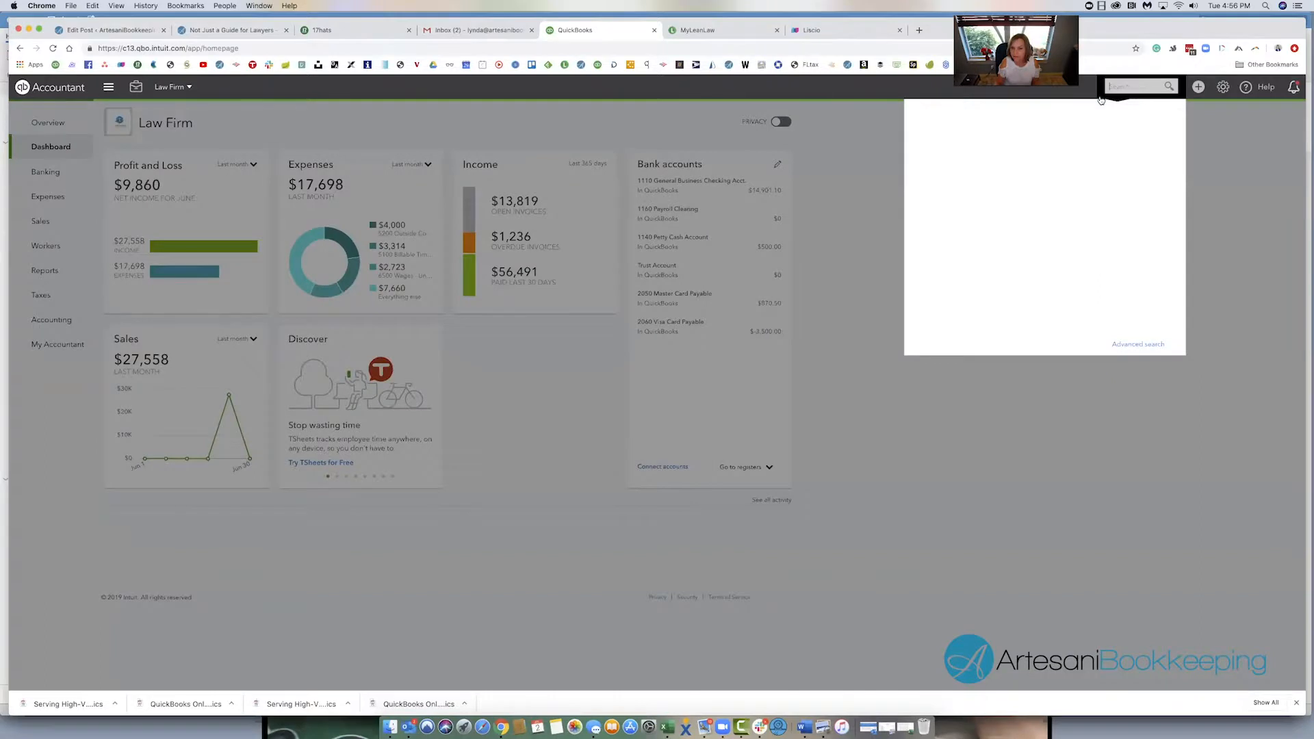
{"action": "left_click", "coordinate": [988, 125]}
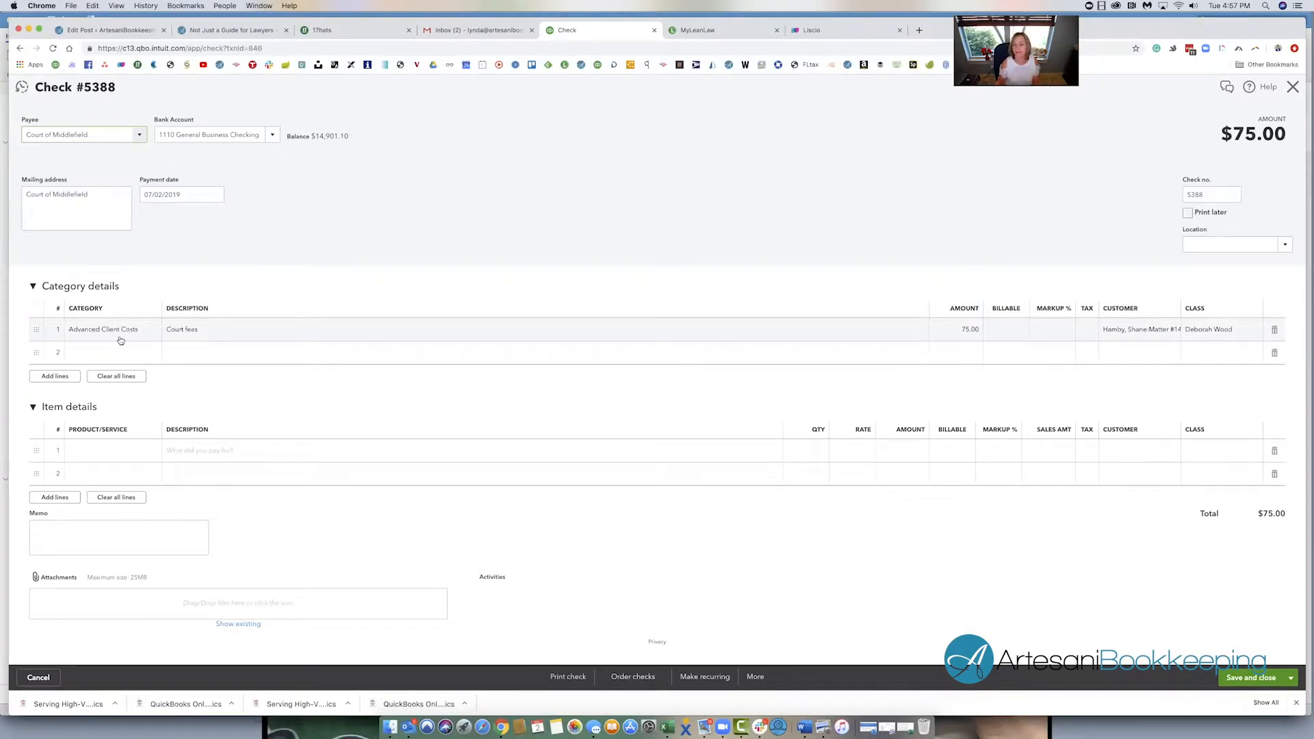
- Switch to LeanLaw and review the expense account and product/service settings of the QuickBooks integration
{"action": "left_click", "coordinate": [698, 31]}
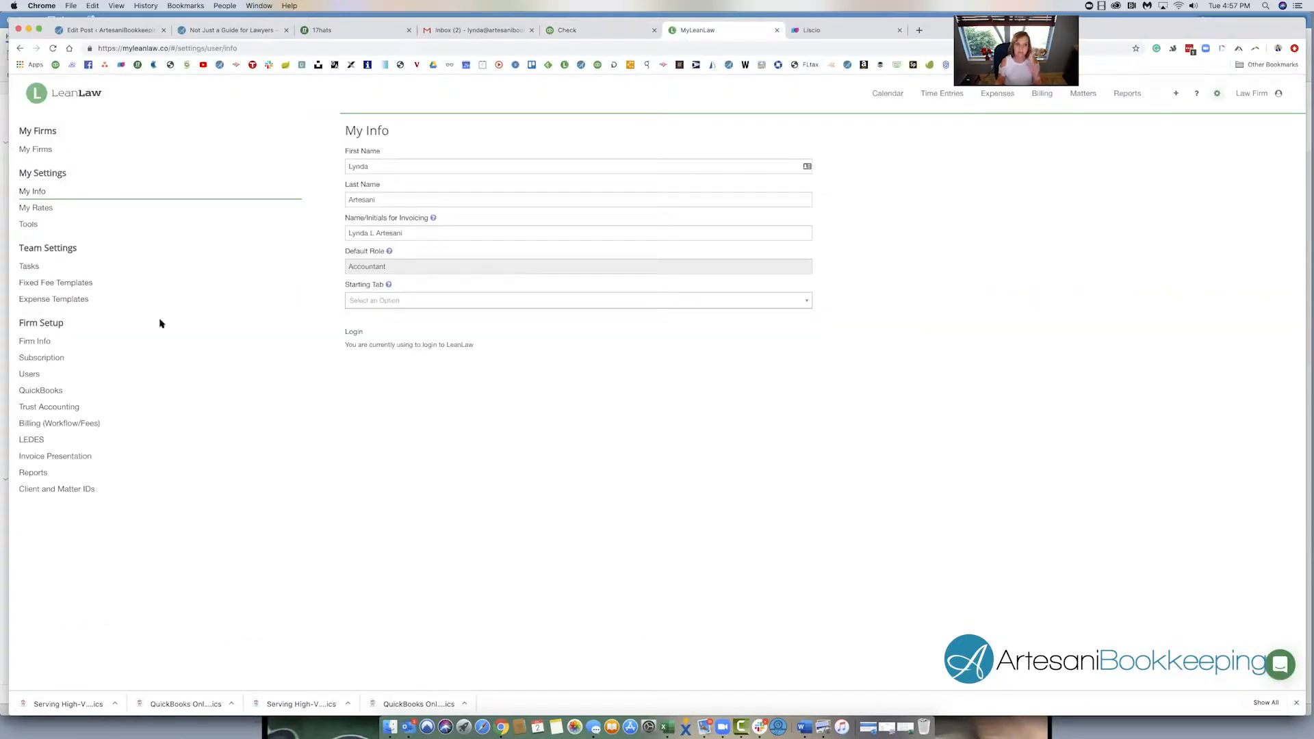
{"action": "left_click", "coordinate": [55, 397]}
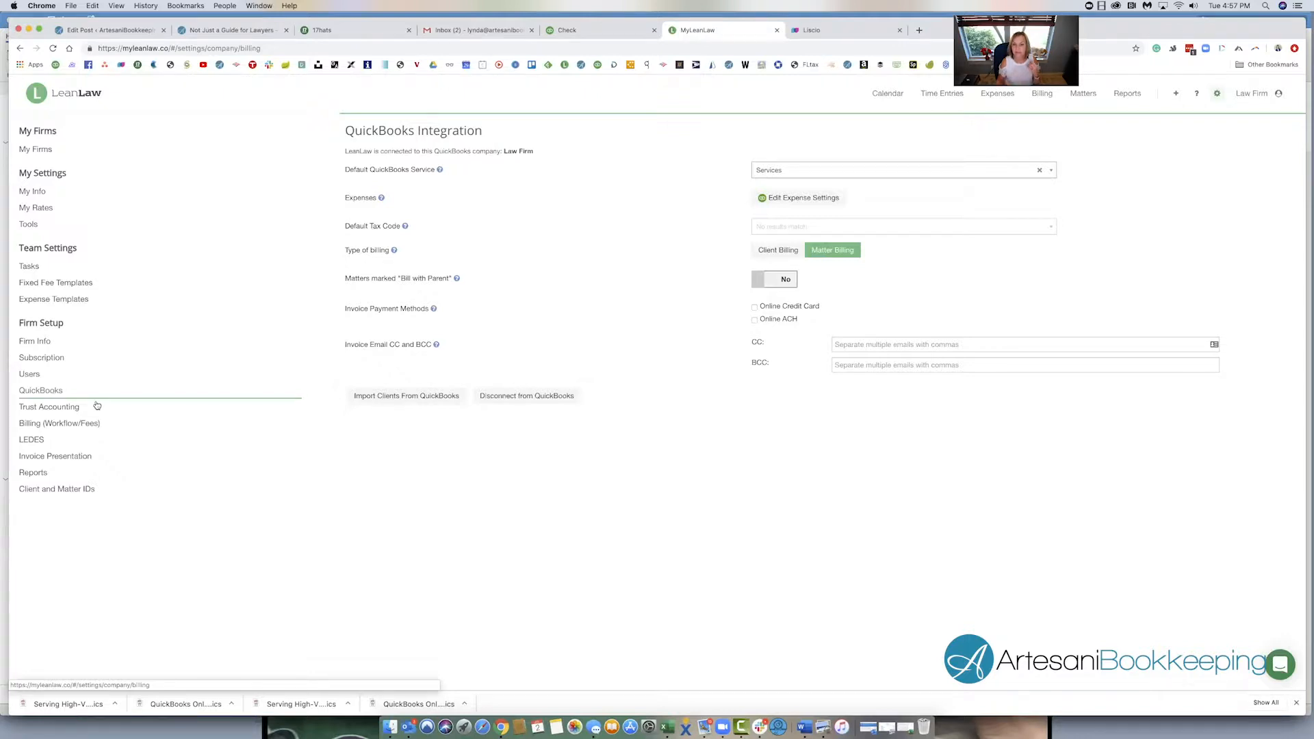
{"action": "left_click", "coordinate": [805, 203]}
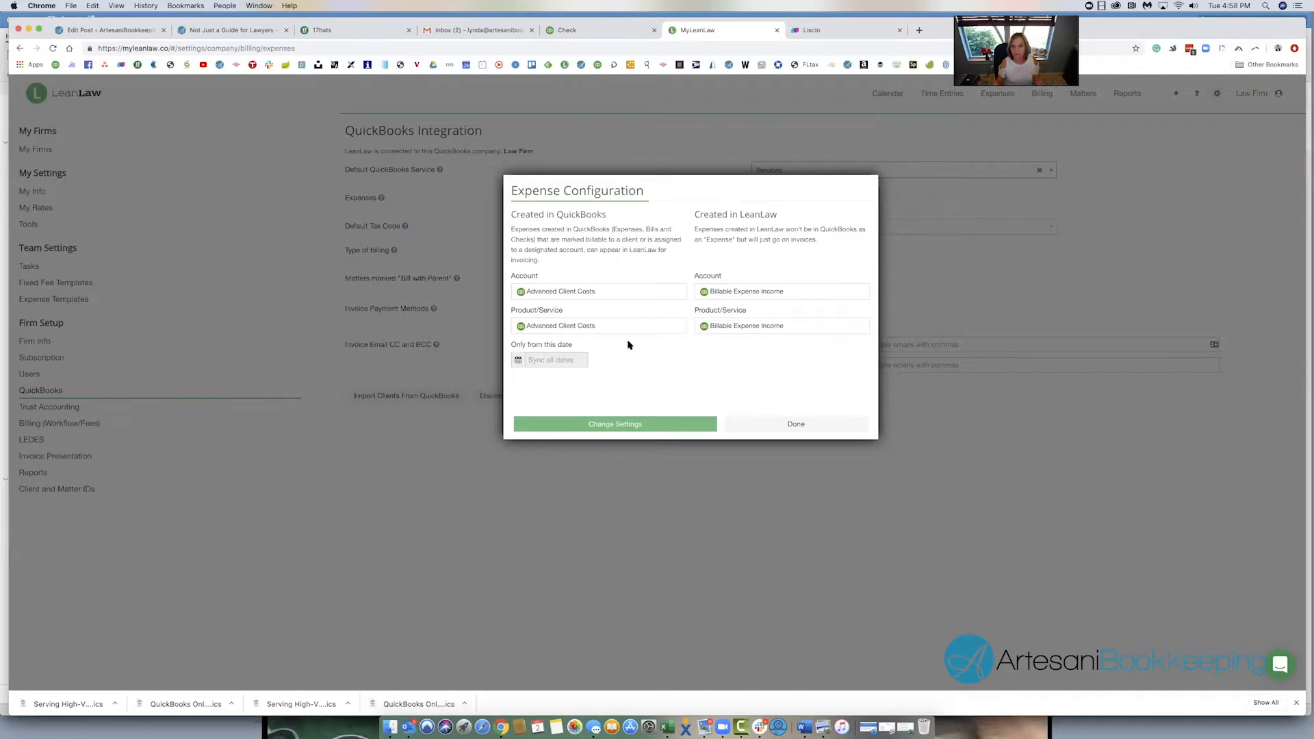
{"action": "left_click", "coordinate": [757, 429]}
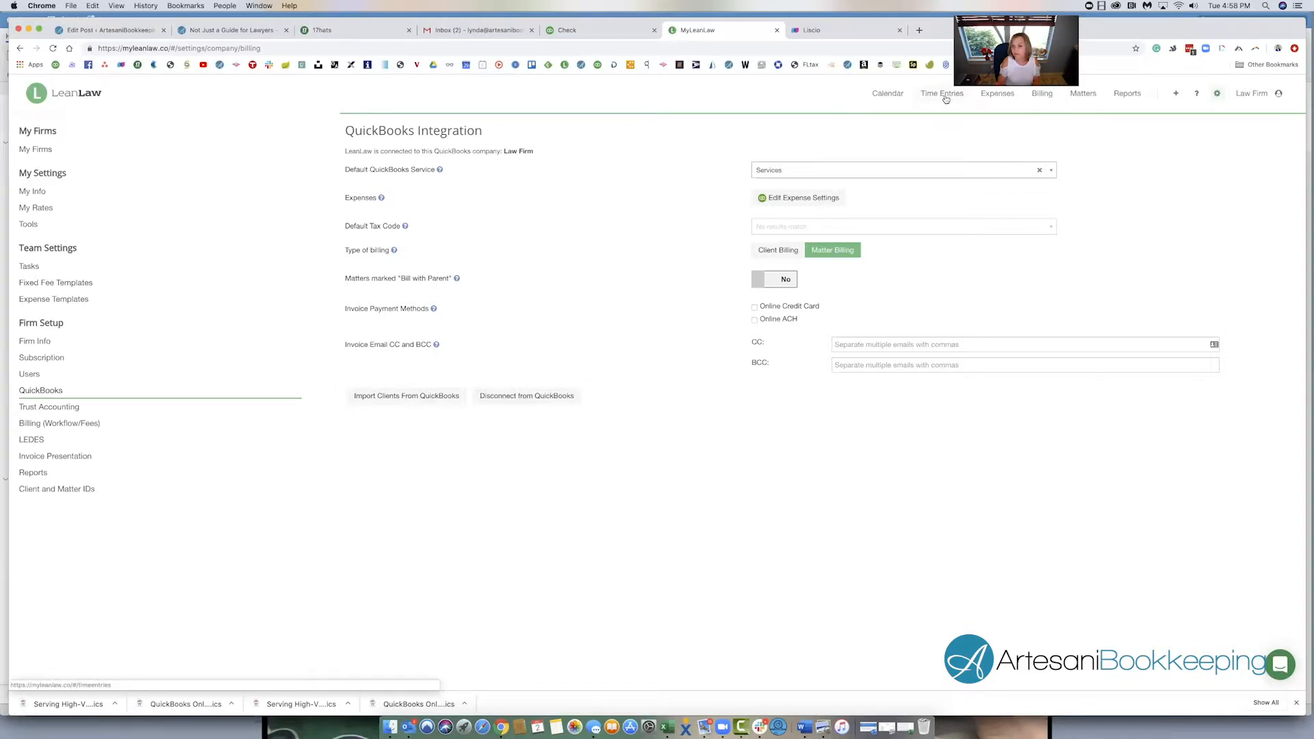
- Start a new expense in LeanLaw for the client whose expenses are listed, assigned to Matter #14
{"action": "left_click", "coordinate": [1000, 96]}
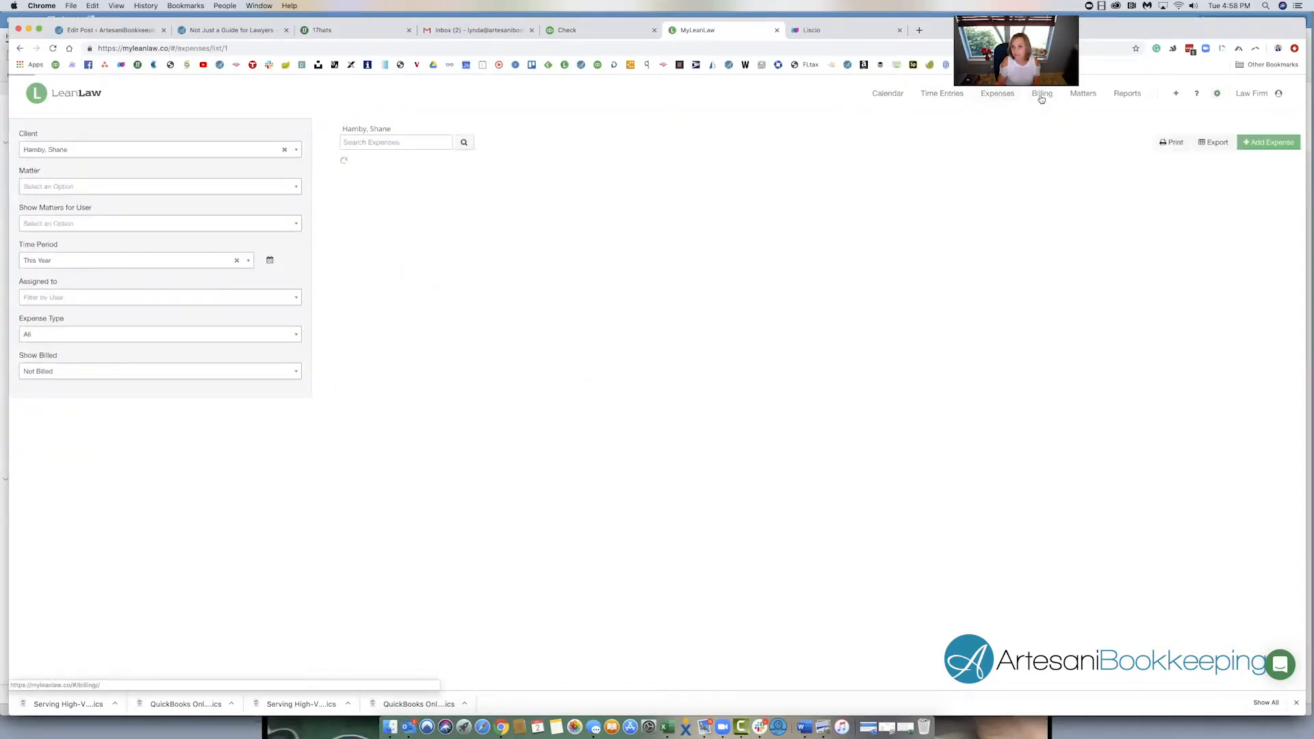
{"action": "left_click", "coordinate": [1260, 142]}
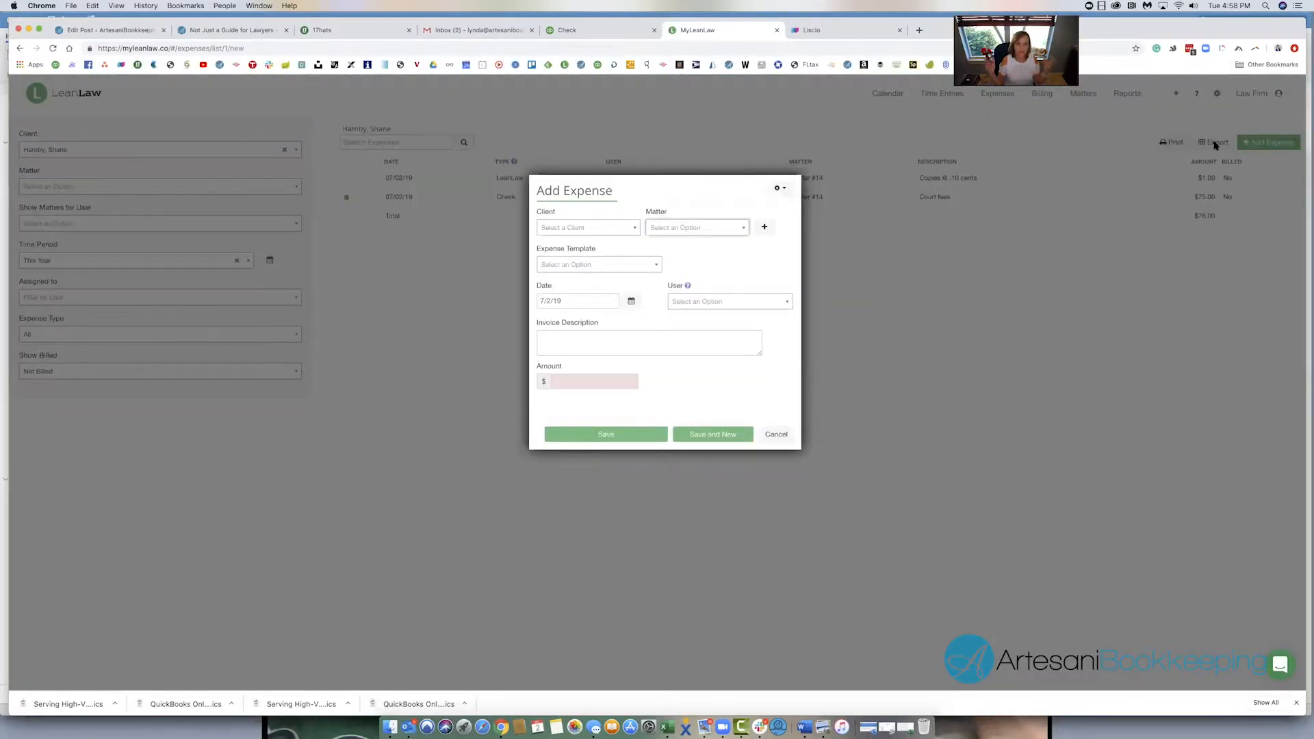
{"action": "left_click", "coordinate": [609, 229]}
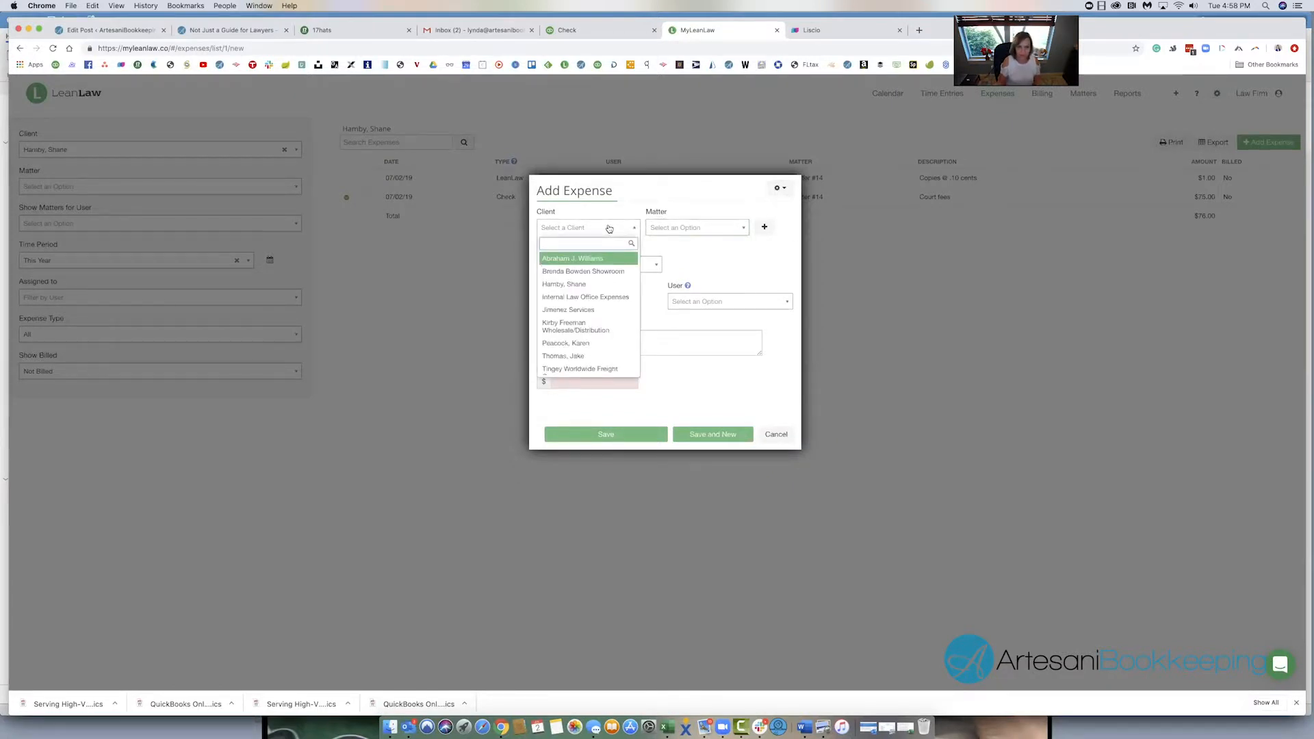
{"action": "left_click", "coordinate": [574, 284]}
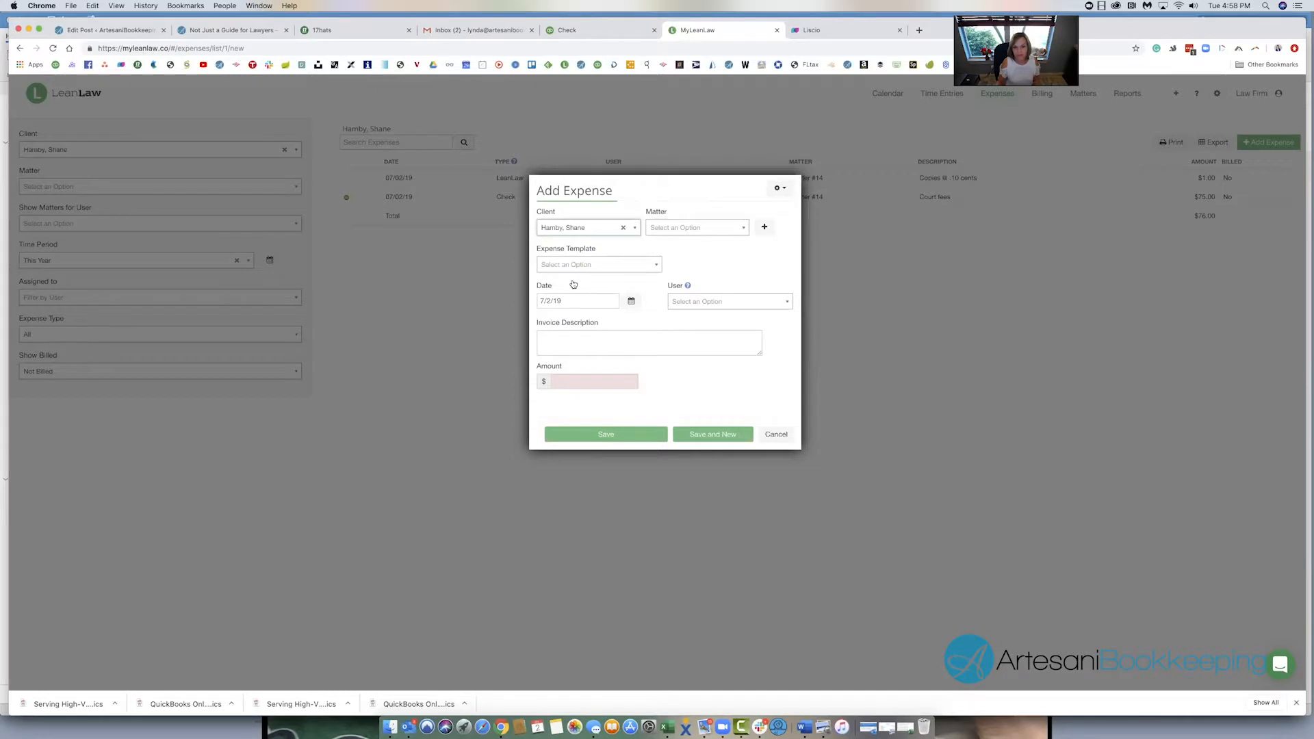
{"action": "left_click", "coordinate": [676, 228]}
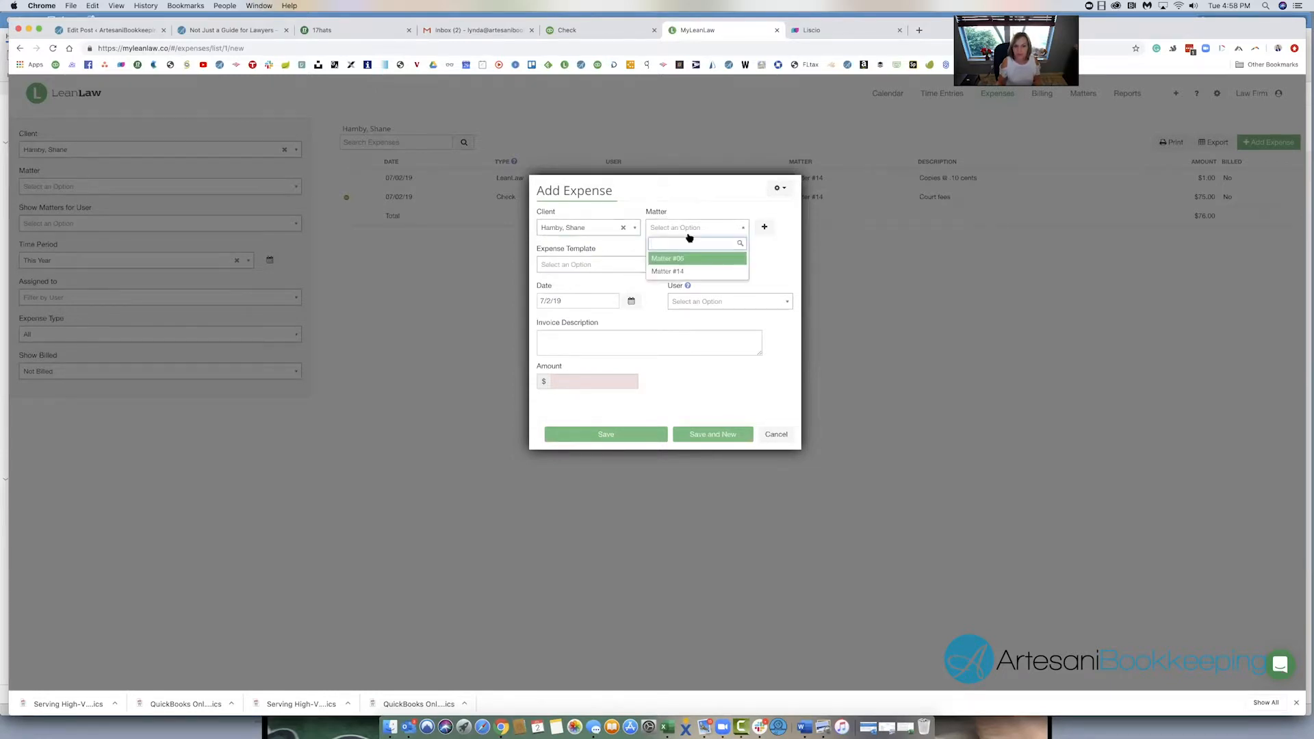
{"action": "left_click", "coordinate": [669, 271]}
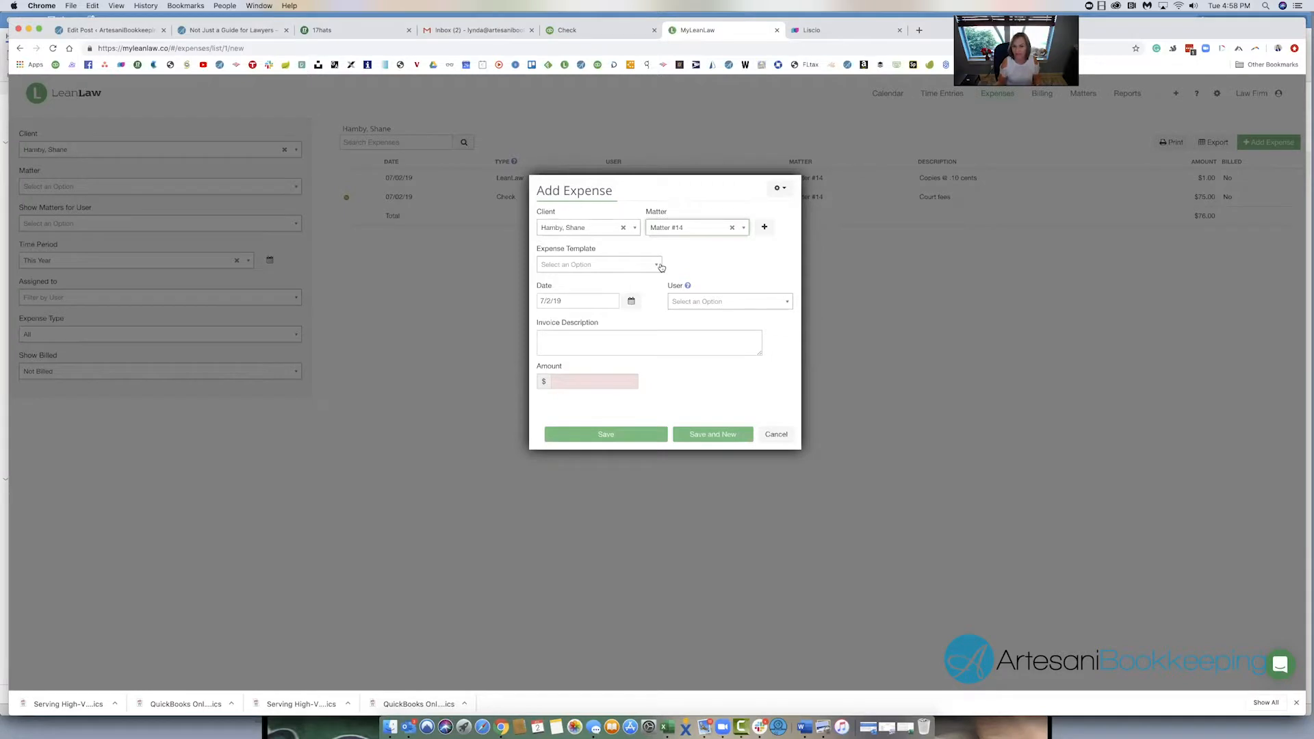
- Apply the Copying expense template, set the invoice description to "Copies @ .10/each 10x .10= $1.00" and save the expense
{"action": "left_click", "coordinate": [599, 265]}
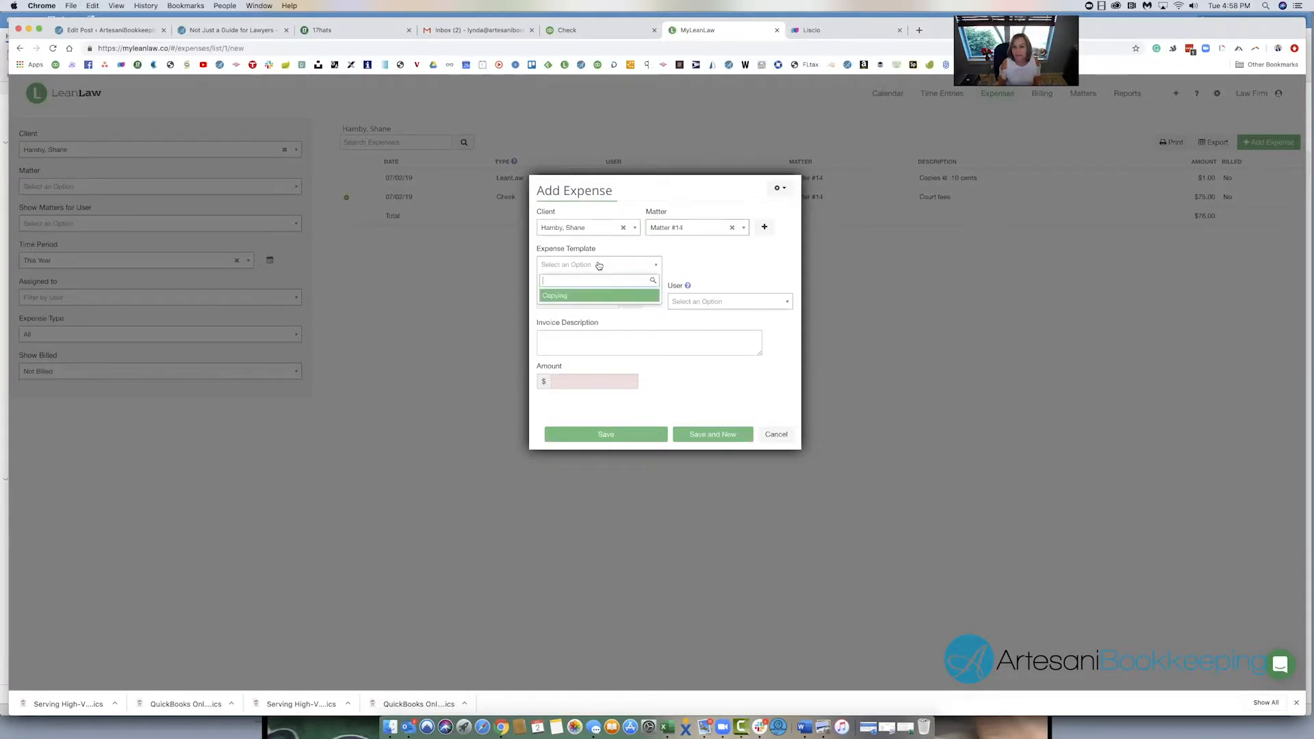
{"action": "left_click", "coordinate": [566, 297]}
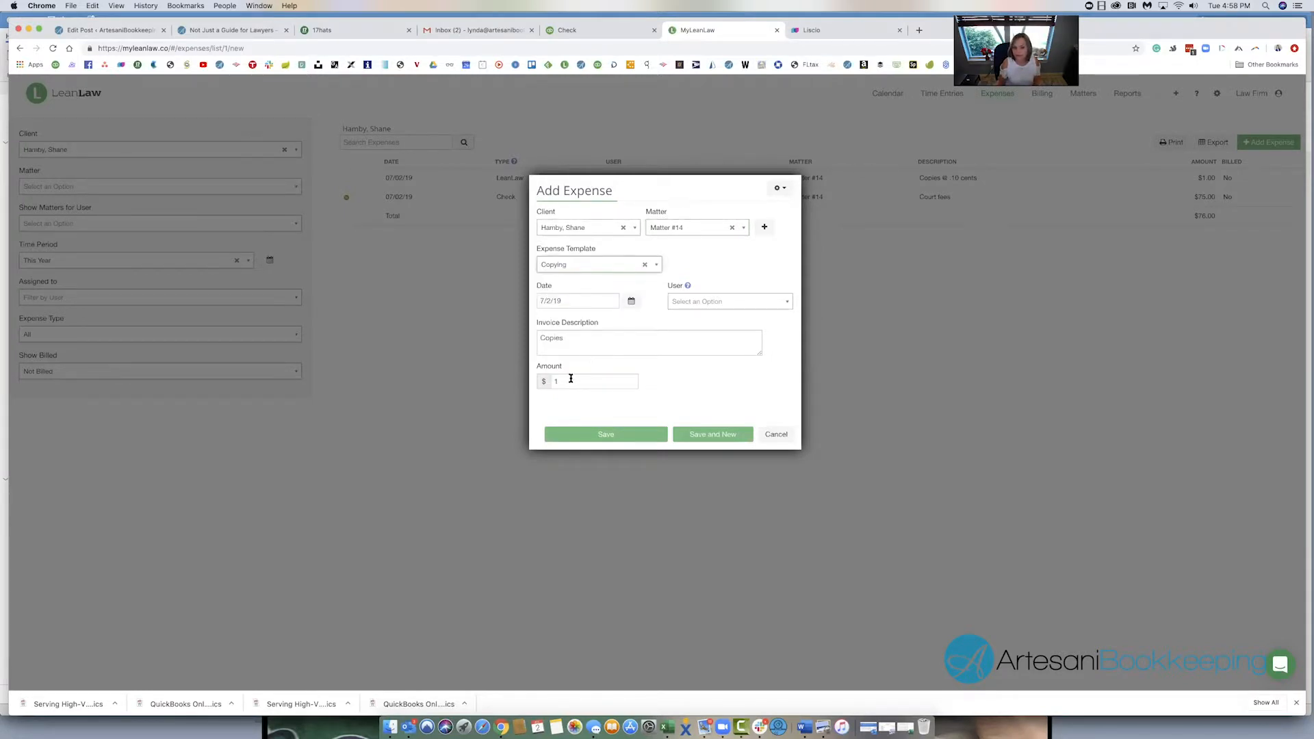
{"action": "left_click", "coordinate": [572, 337]}
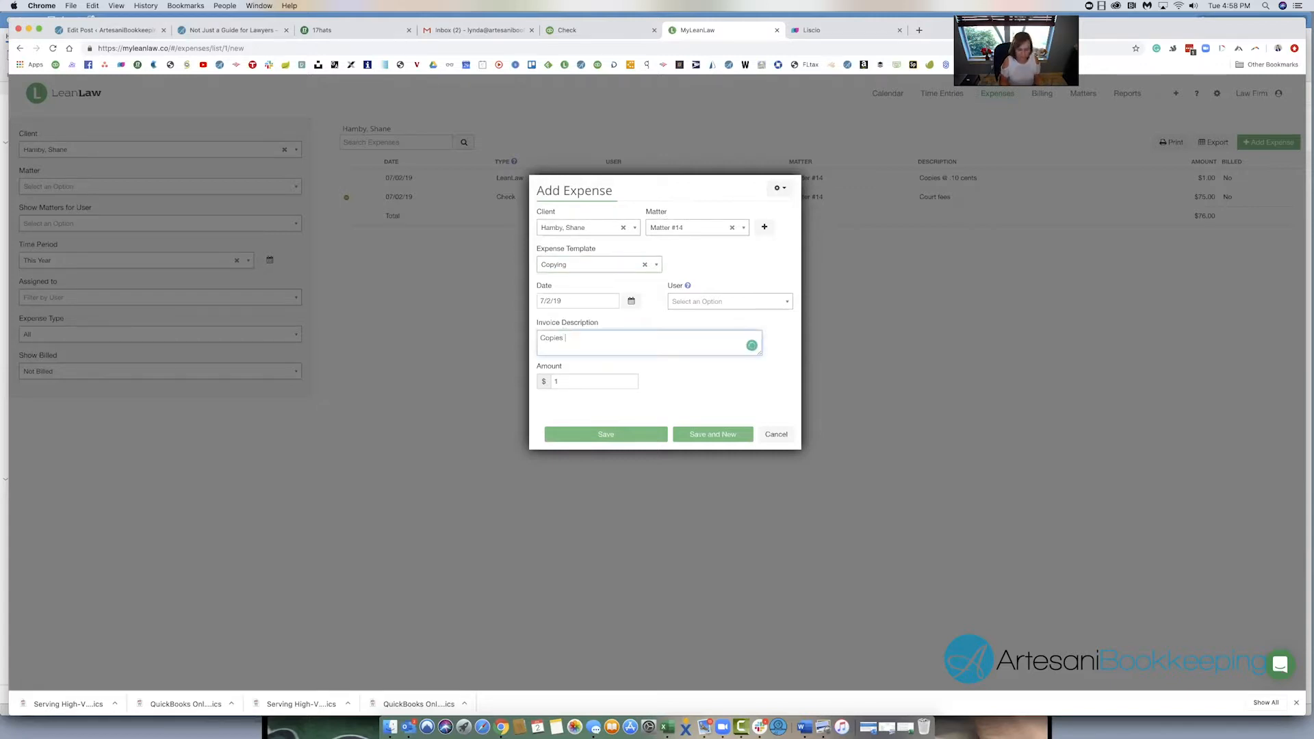
{"action": "type", "text": "@ .10/each 10x .10= $"}
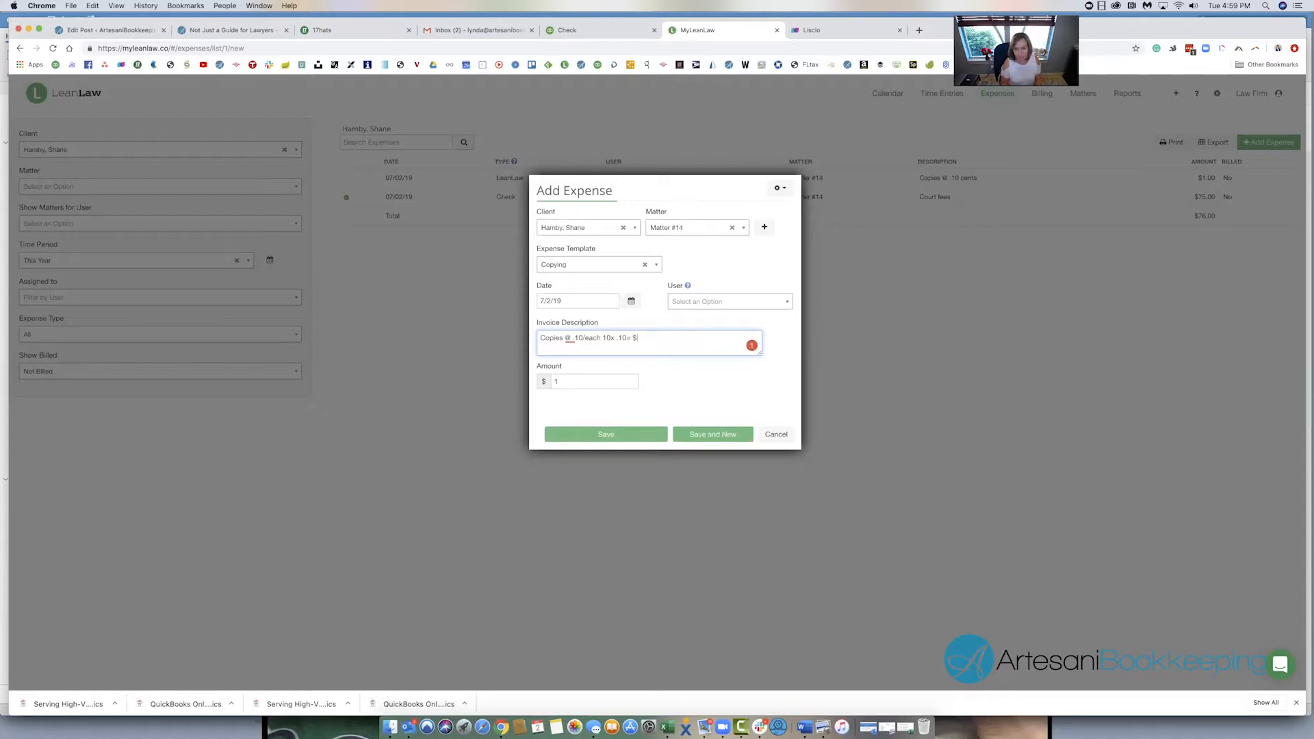
{"action": "type", "text": "00"}
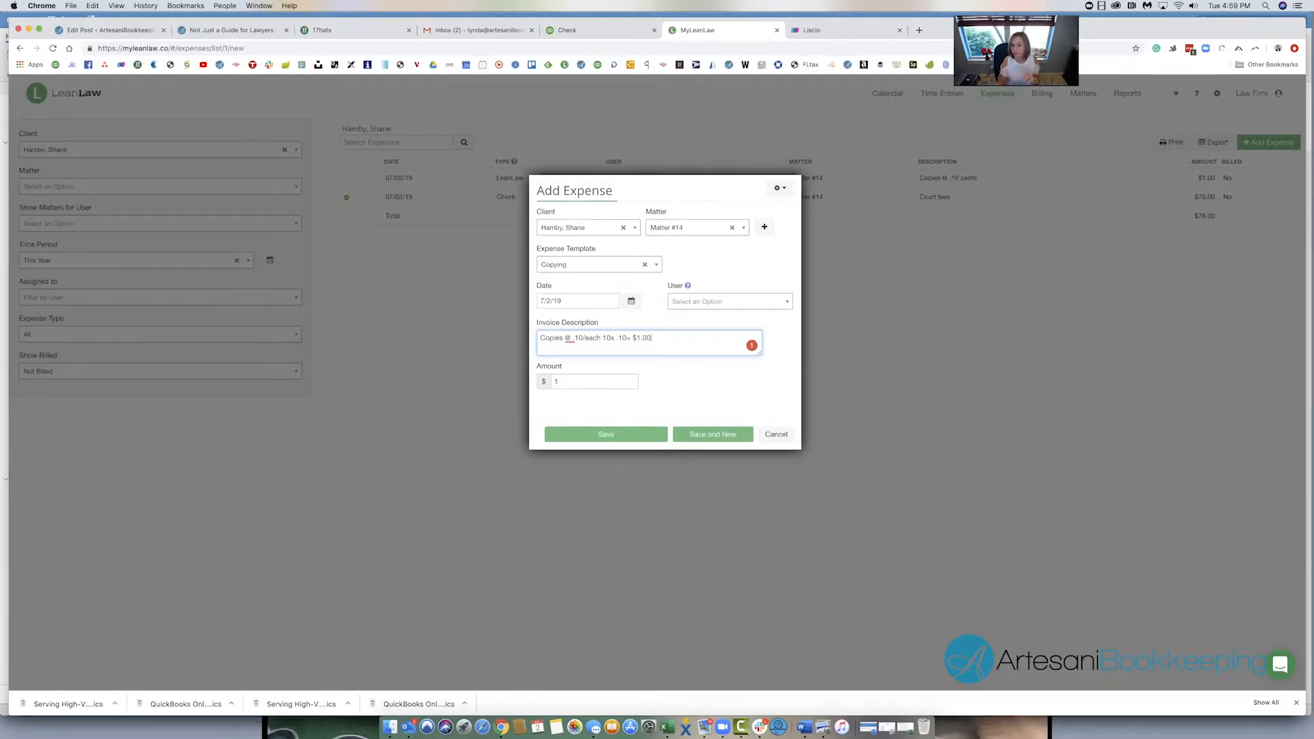
{"action": "left_click", "coordinate": [643, 438]}
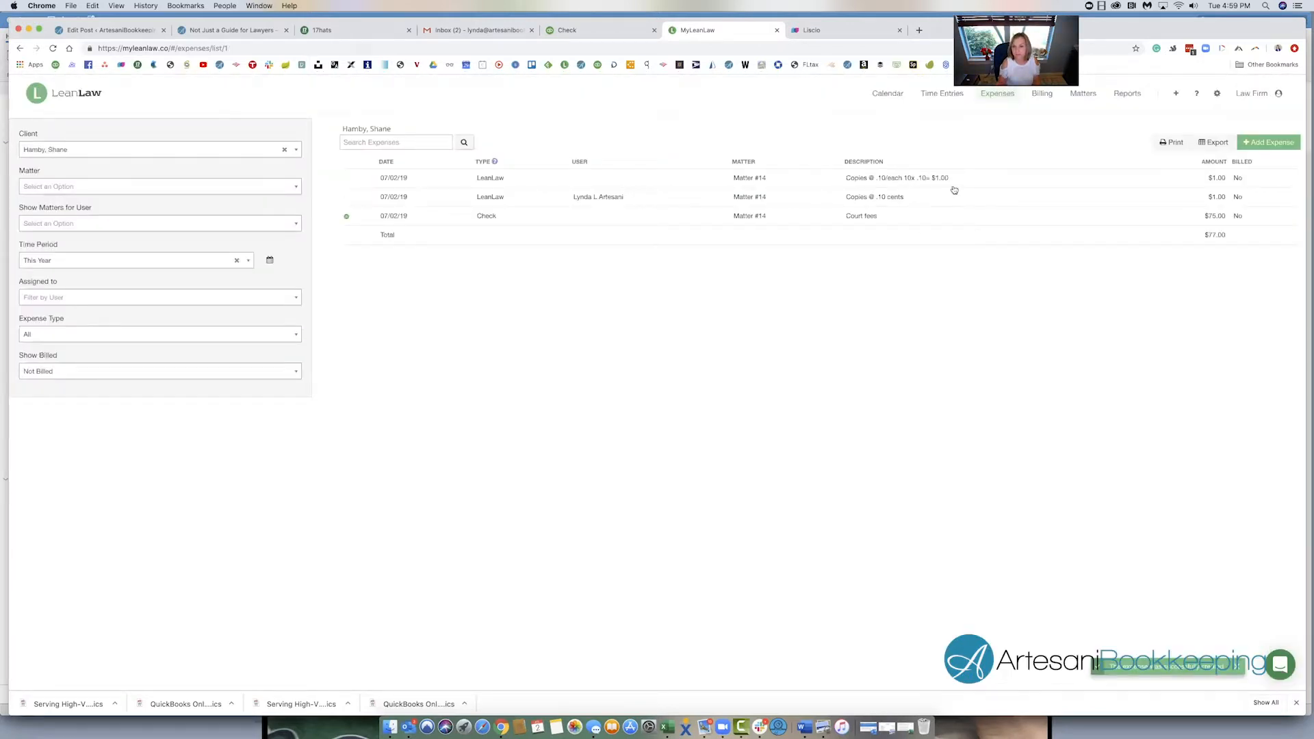
- Inspect the Court fees expense and its source check in QuickBooks, leaving the expense unedited
{"action": "left_click", "coordinate": [867, 221]}
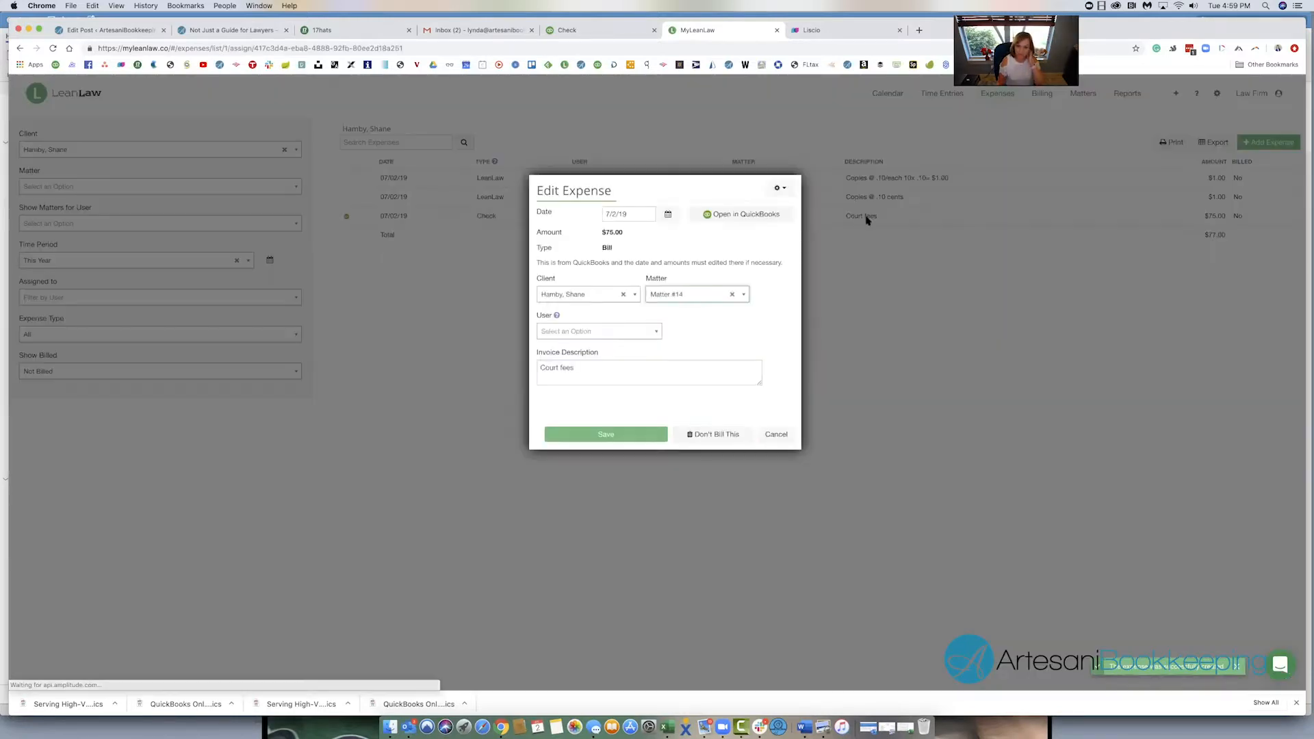
{"action": "left_click", "coordinate": [740, 215]}
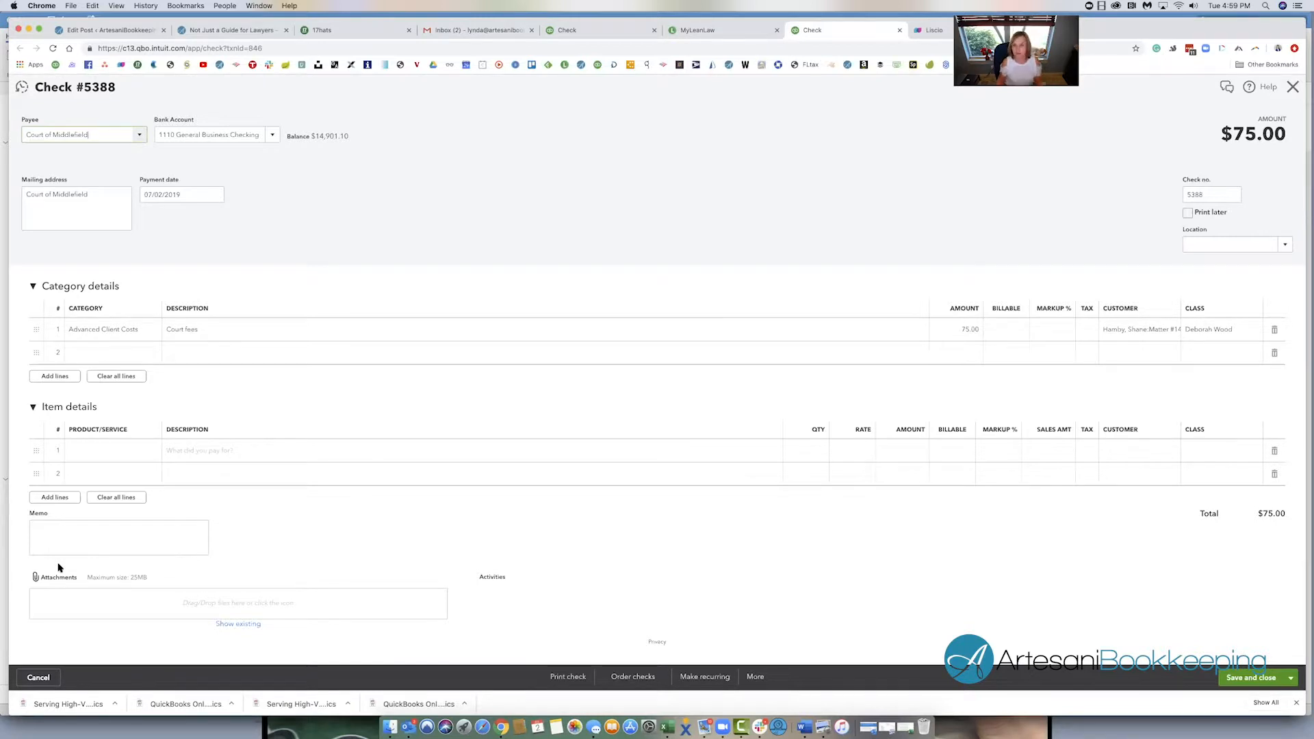
{"action": "left_click", "coordinate": [731, 32]}
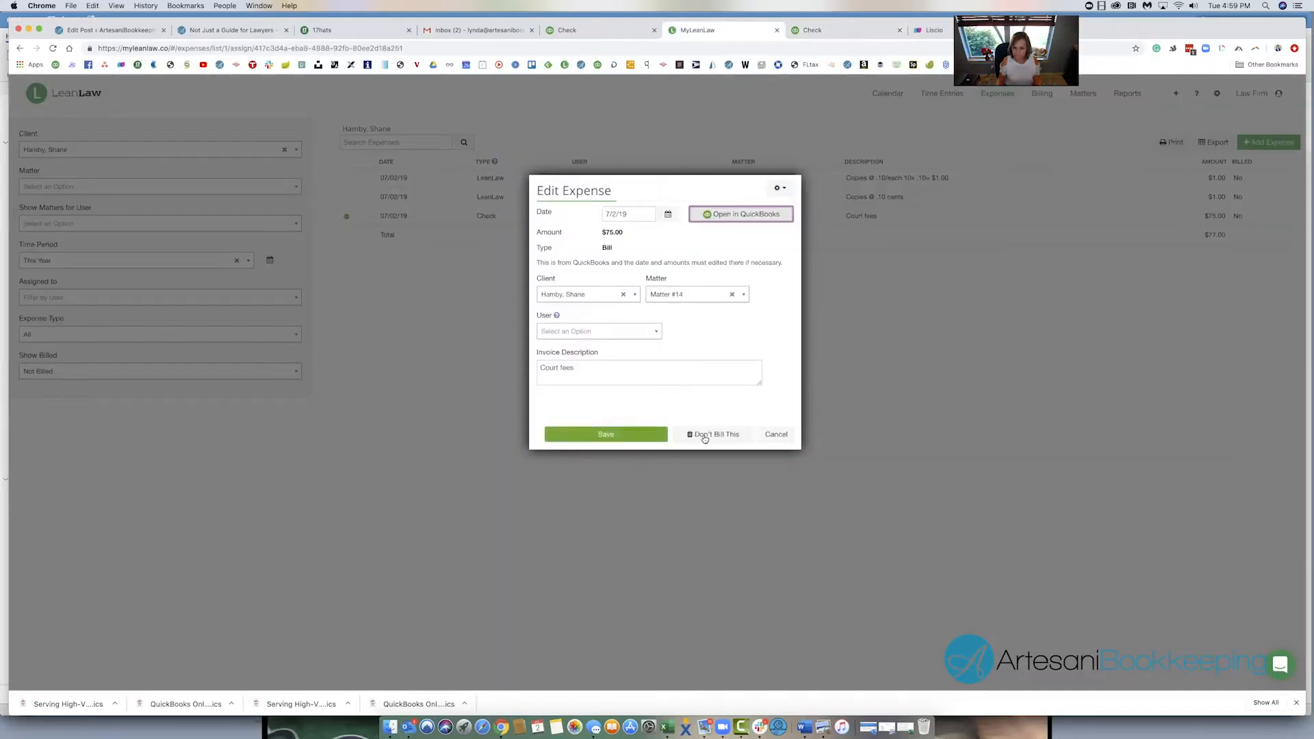
{"action": "left_click", "coordinate": [776, 435]}
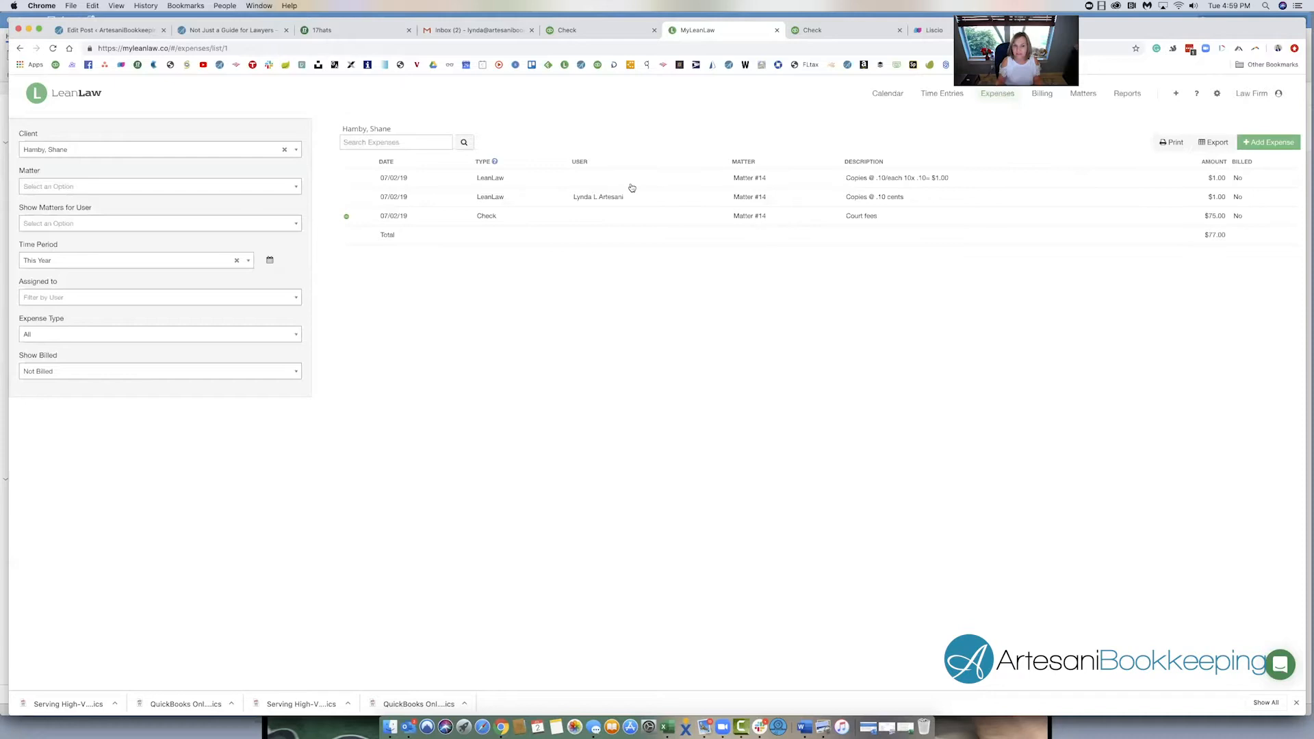
- Create a draft invoice for all ready-to-bill items of Matter #14
{"action": "left_click", "coordinate": [1042, 94]}
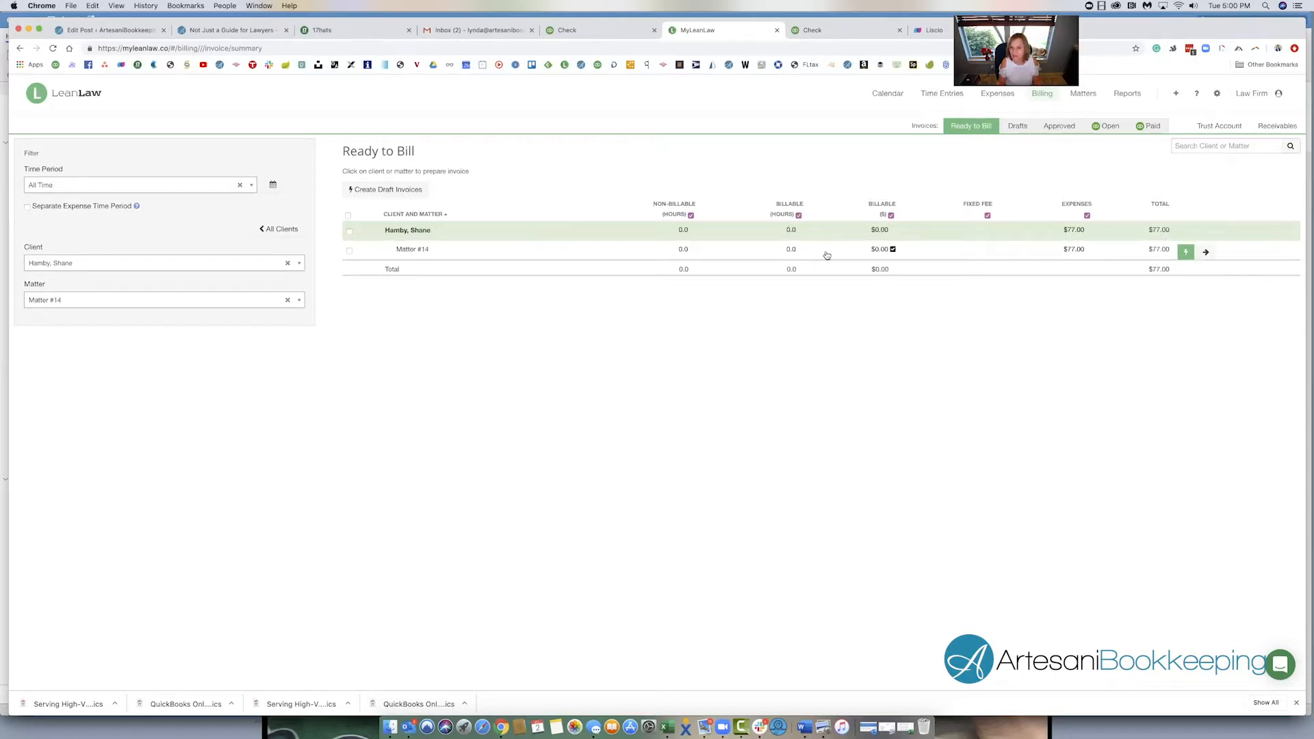
{"action": "left_click", "coordinate": [349, 216]}
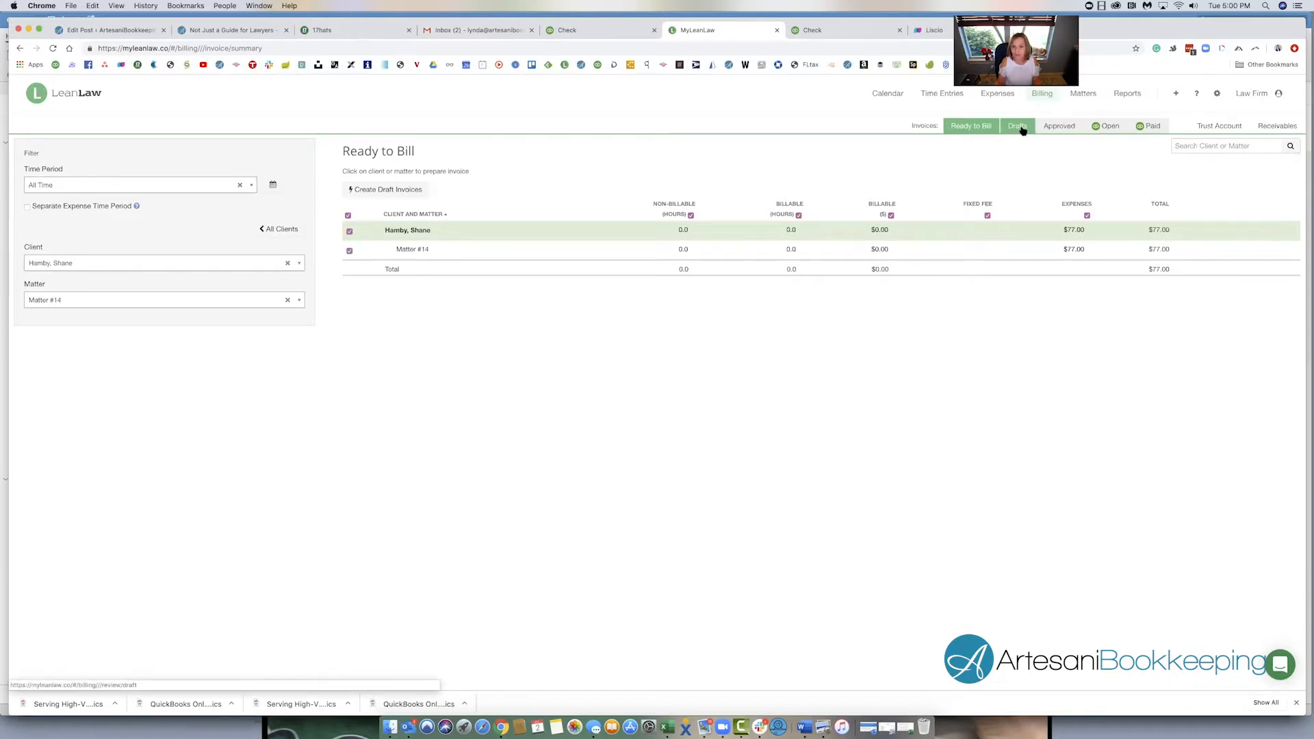
{"action": "left_click", "coordinate": [413, 194]}
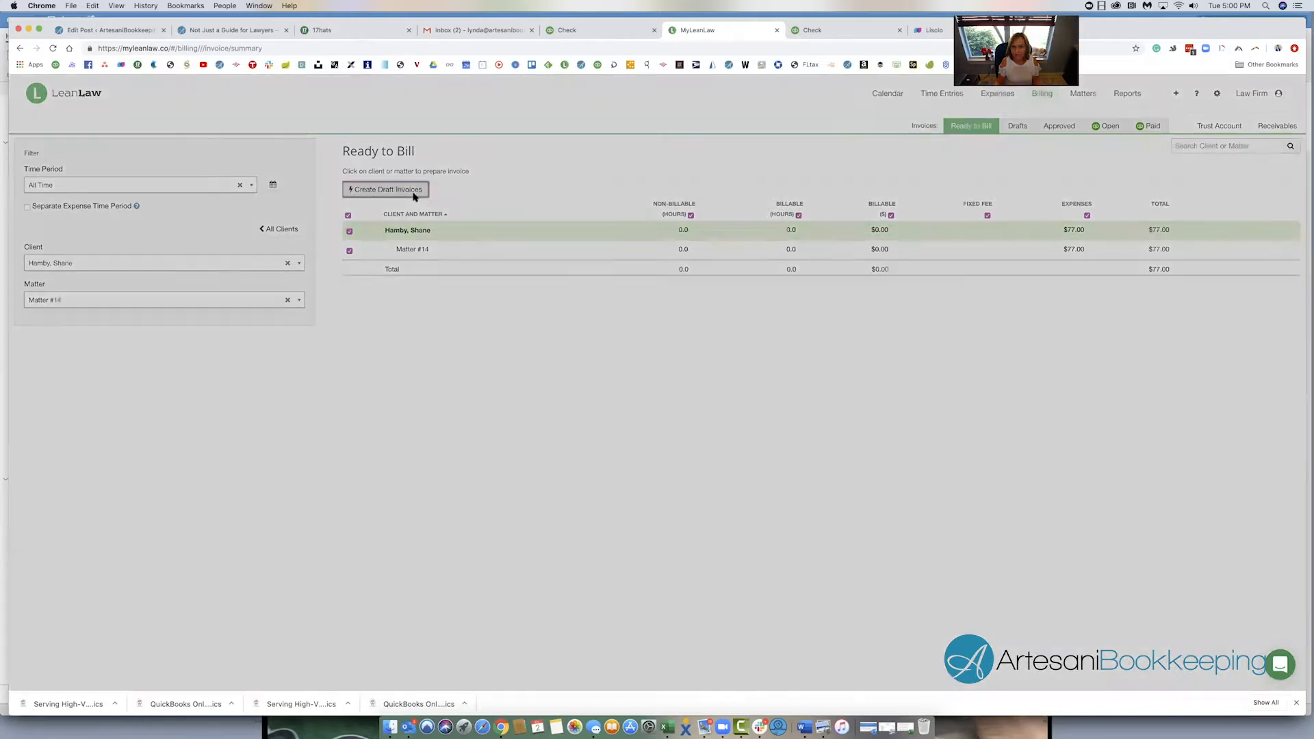
{"action": "left_click", "coordinate": [782, 189]}
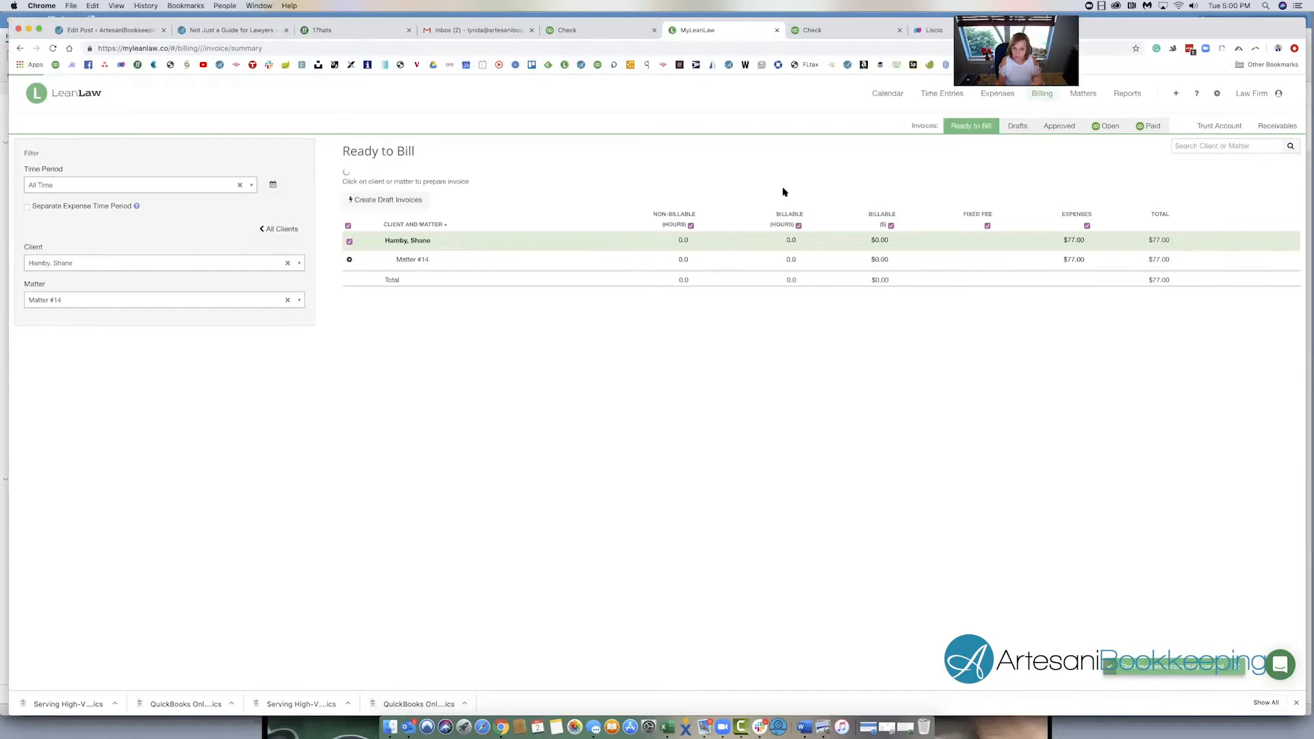
- Review the expense lines of the Matter #14 draft invoice and approve the invoice
{"action": "left_click", "coordinate": [1019, 130]}
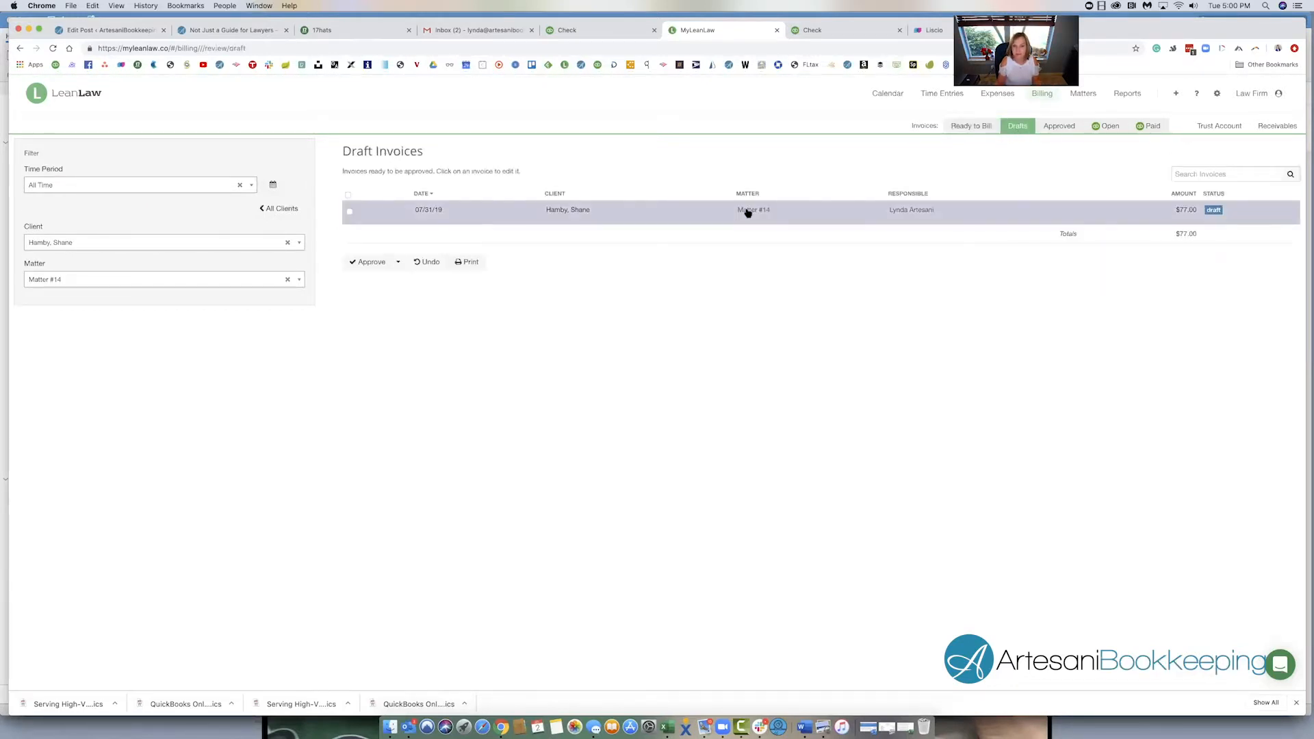
{"action": "left_click", "coordinate": [748, 212]}
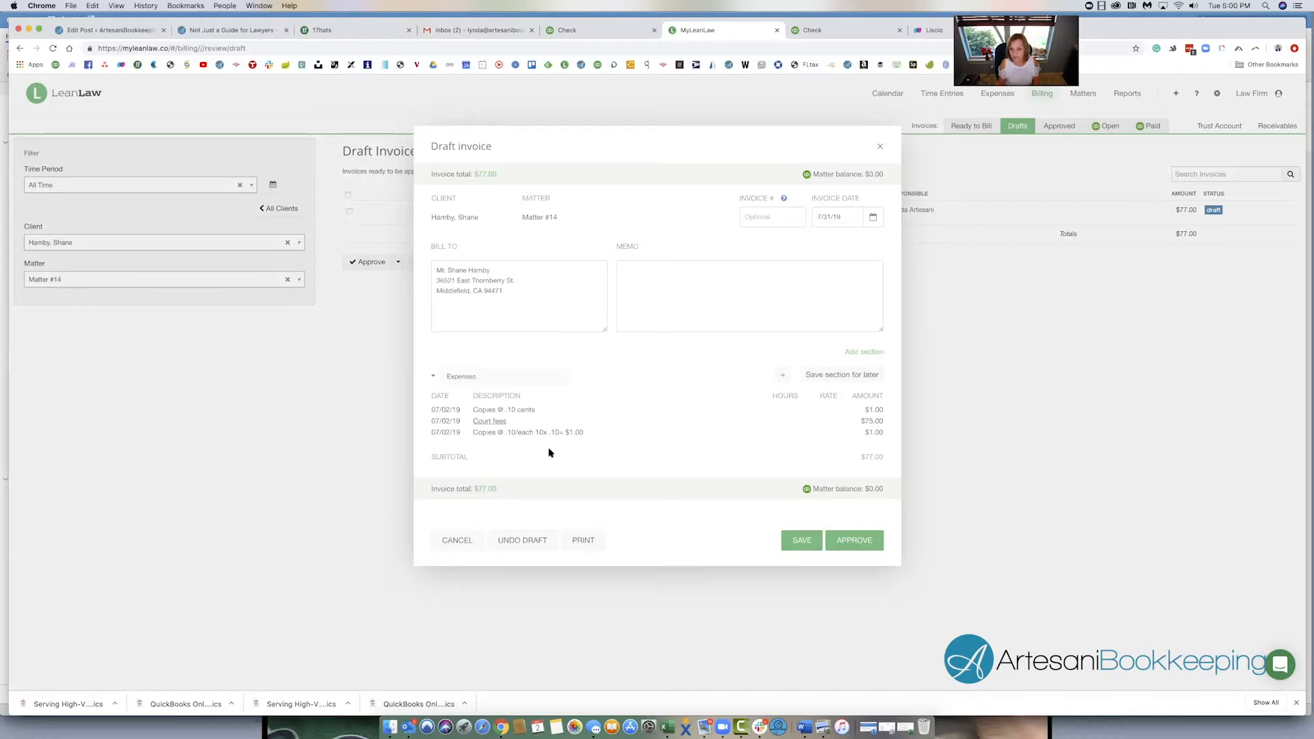
{"action": "left_click", "coordinate": [800, 542]}
{"action": "left_click", "coordinate": [871, 547]}
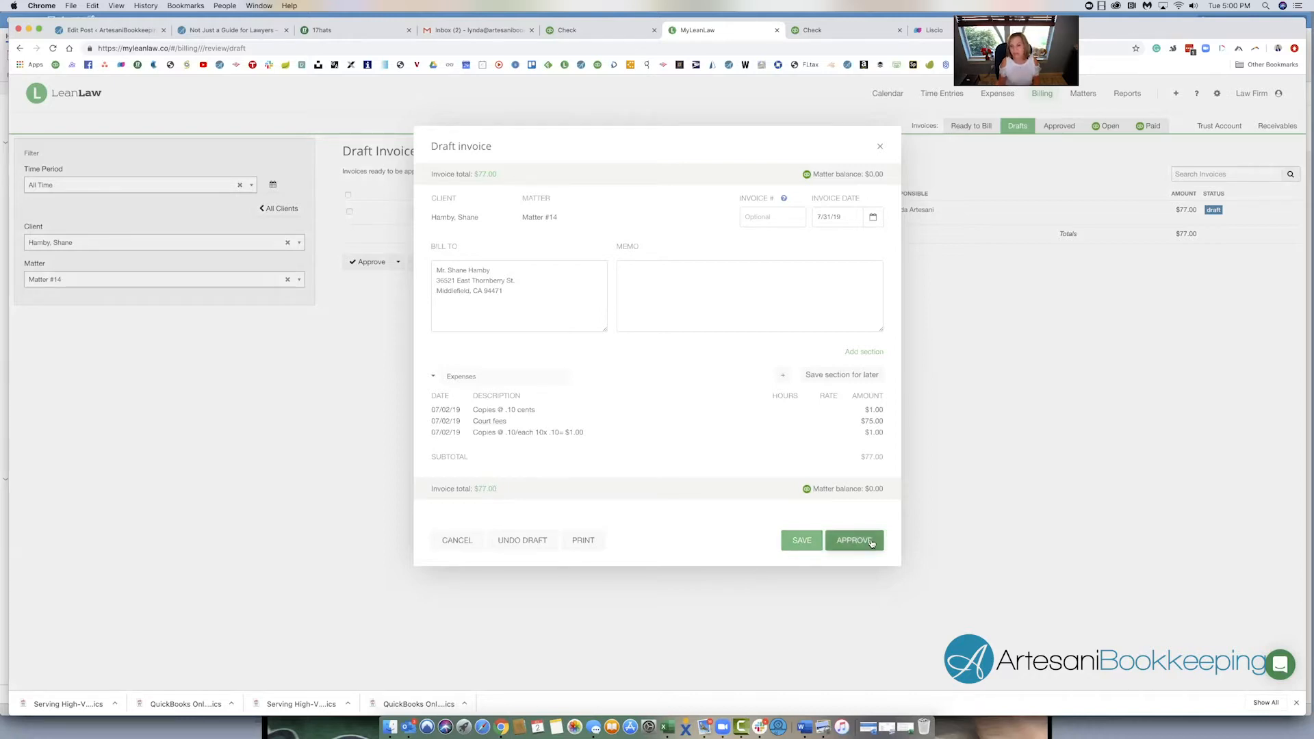
{"action": "left_click", "coordinate": [760, 203]}
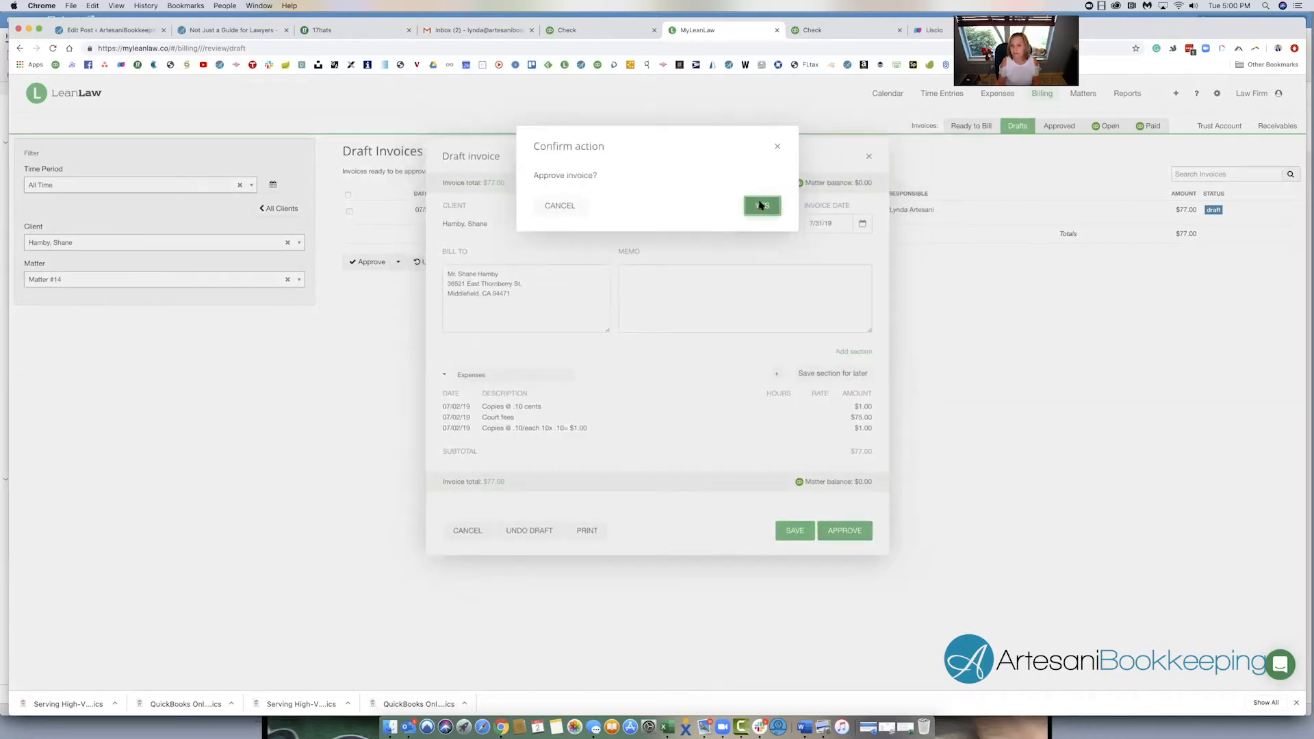
- Submit the approved Matter #14 invoice to QuickBooks
{"action": "left_click", "coordinate": [1060, 127]}
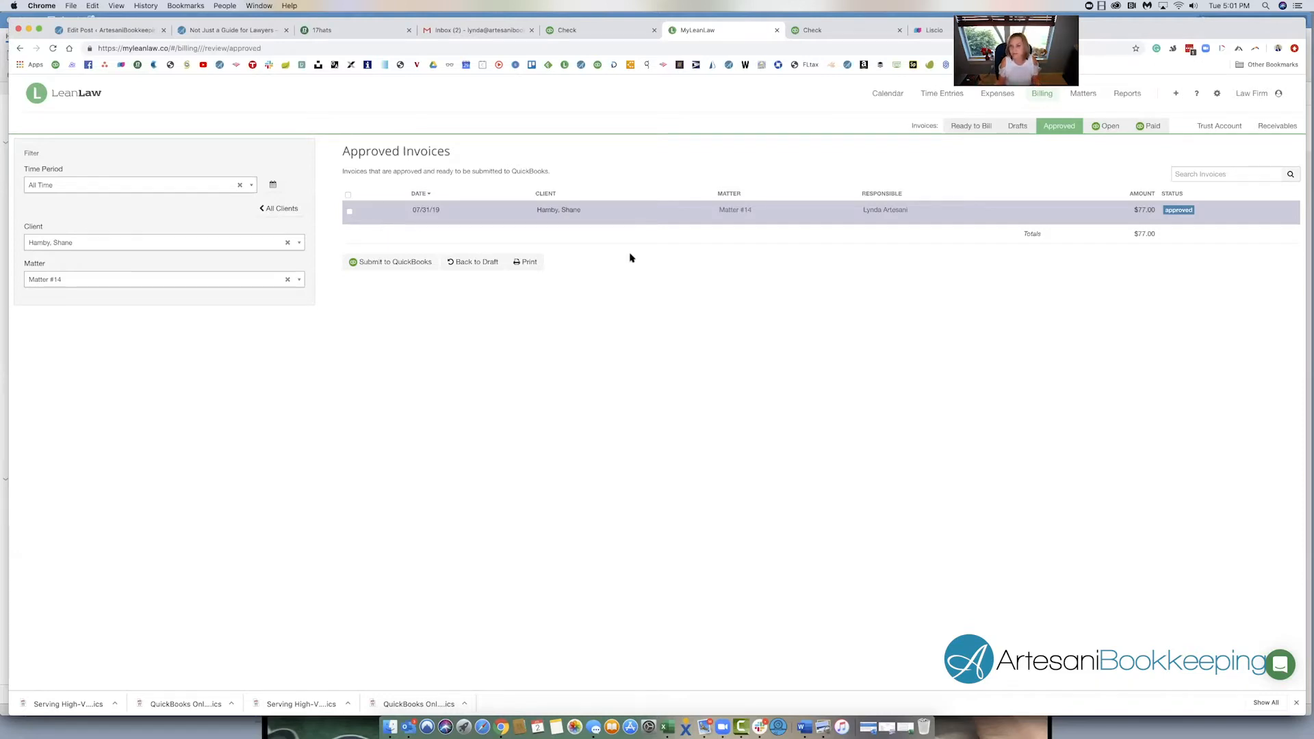
{"action": "left_click", "coordinate": [412, 262]}
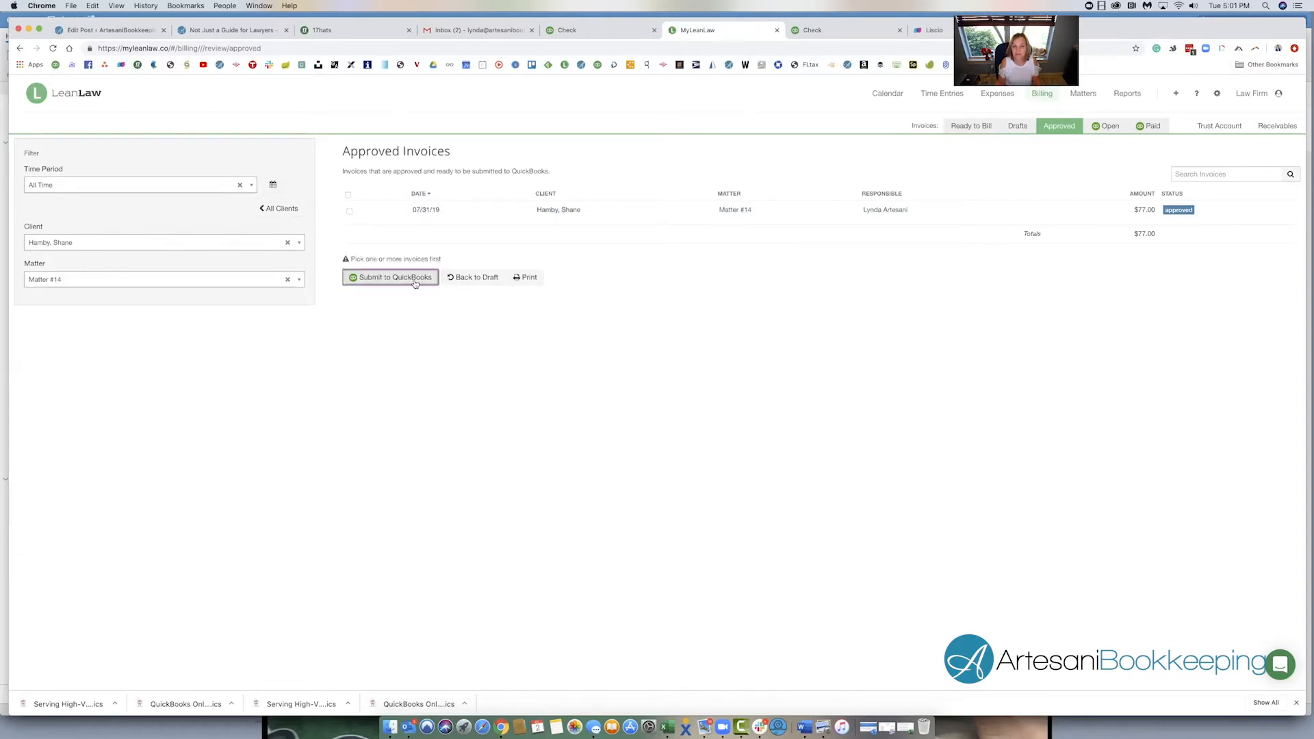
{"action": "left_click", "coordinate": [351, 214]}
{"action": "left_click", "coordinate": [371, 274]}
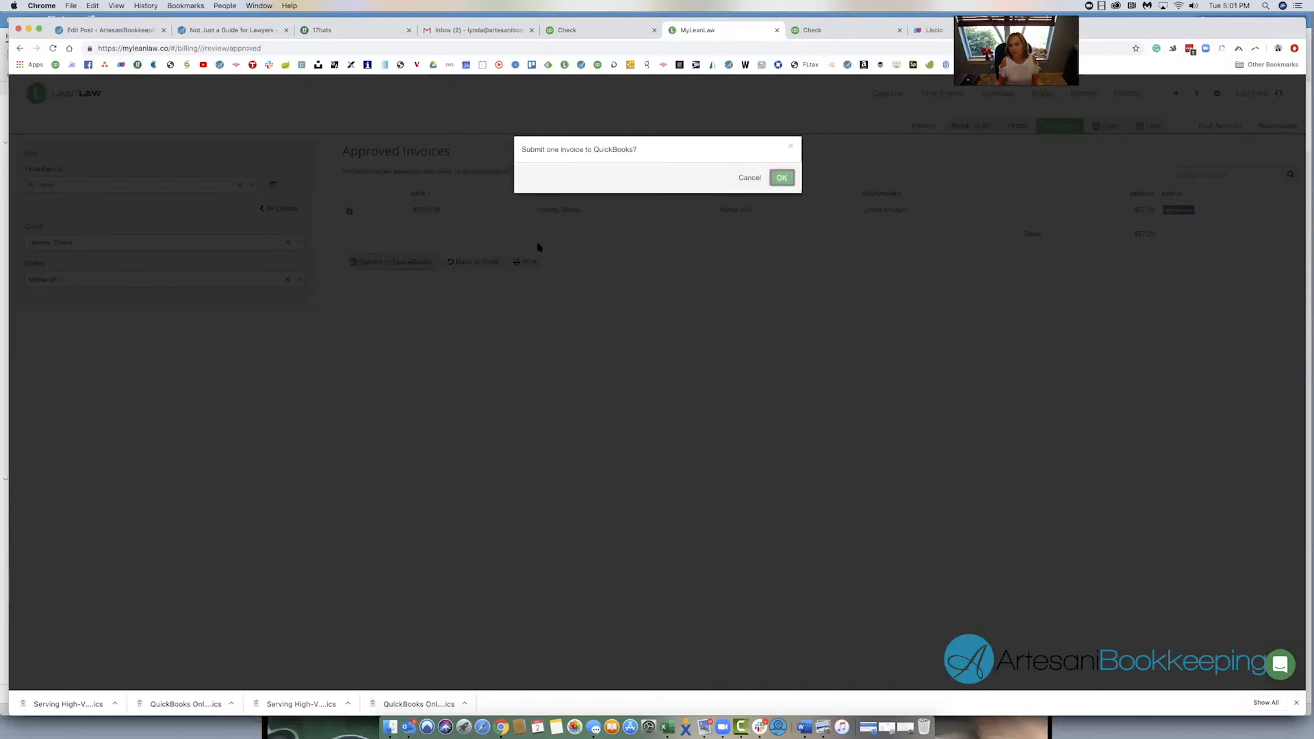
{"action": "left_click", "coordinate": [782, 178]}
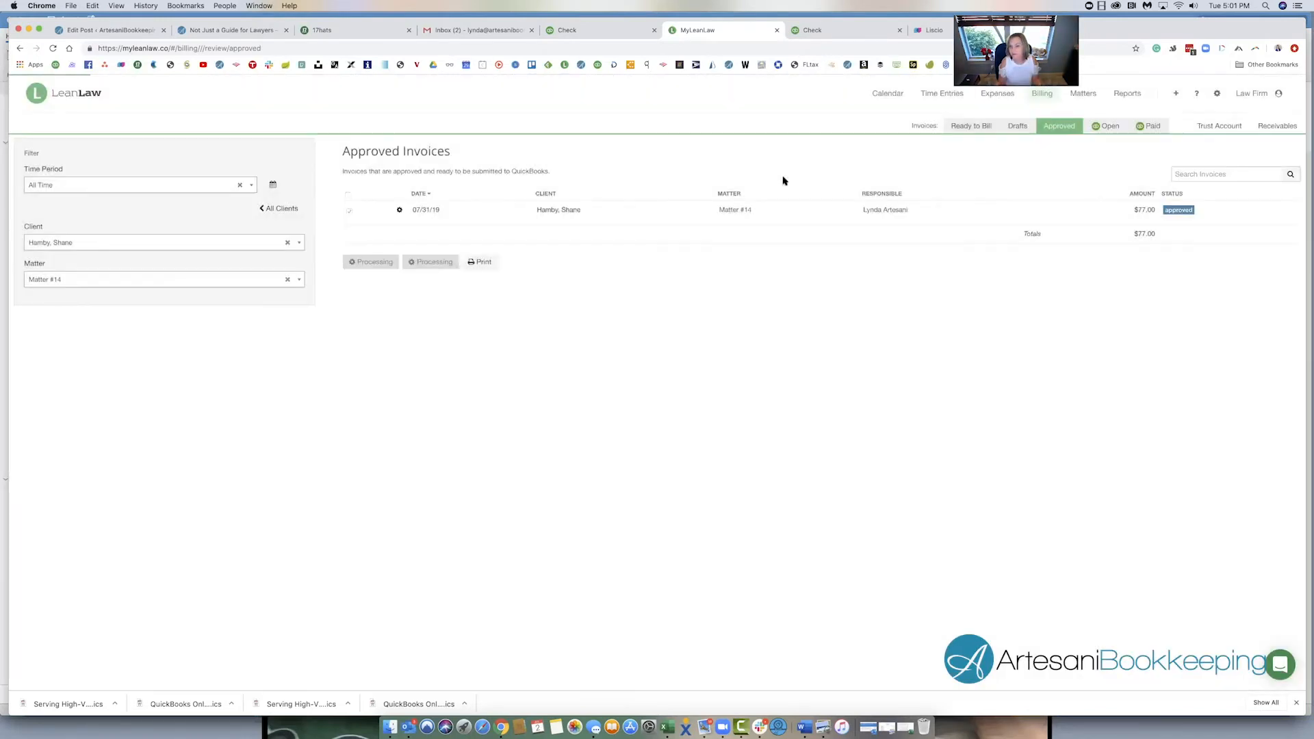
- Open the unpaid Matter #14 invoice from the open invoices and view it in QuickBooks
{"action": "left_click", "coordinate": [1110, 129]}
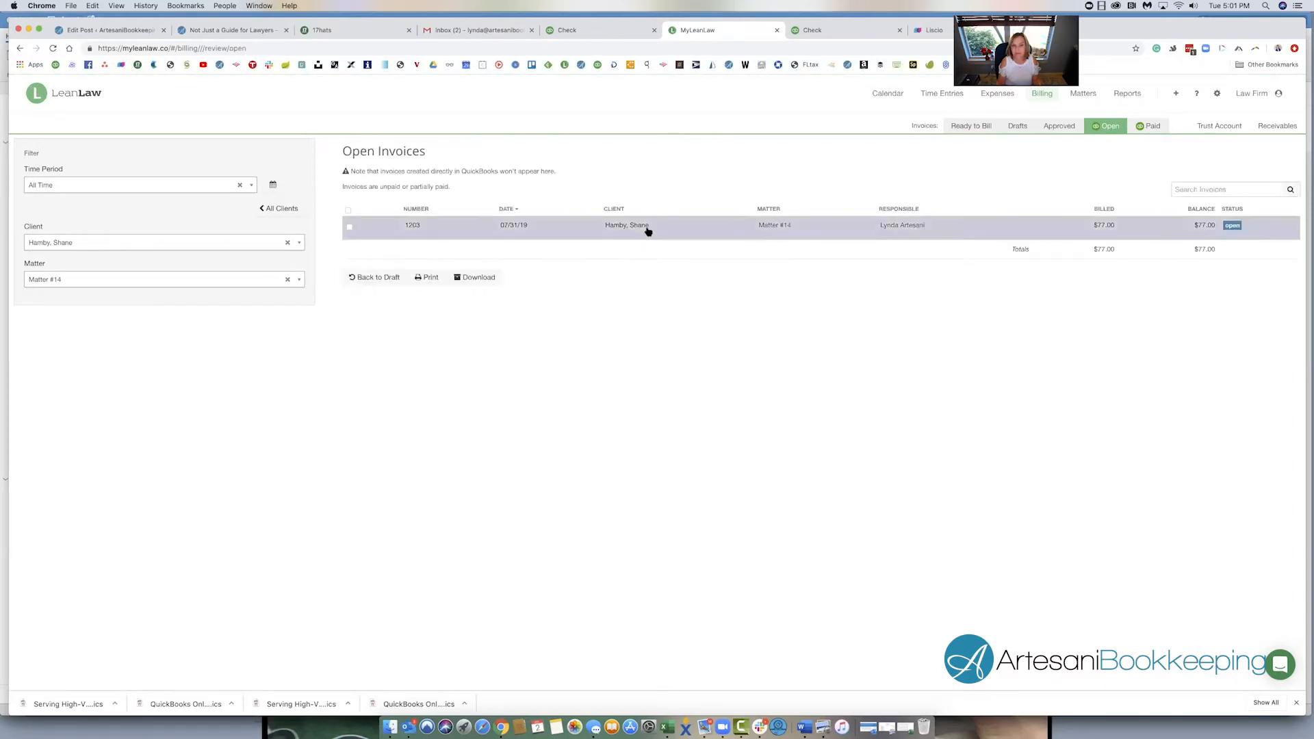
{"action": "left_click", "coordinate": [647, 228]}
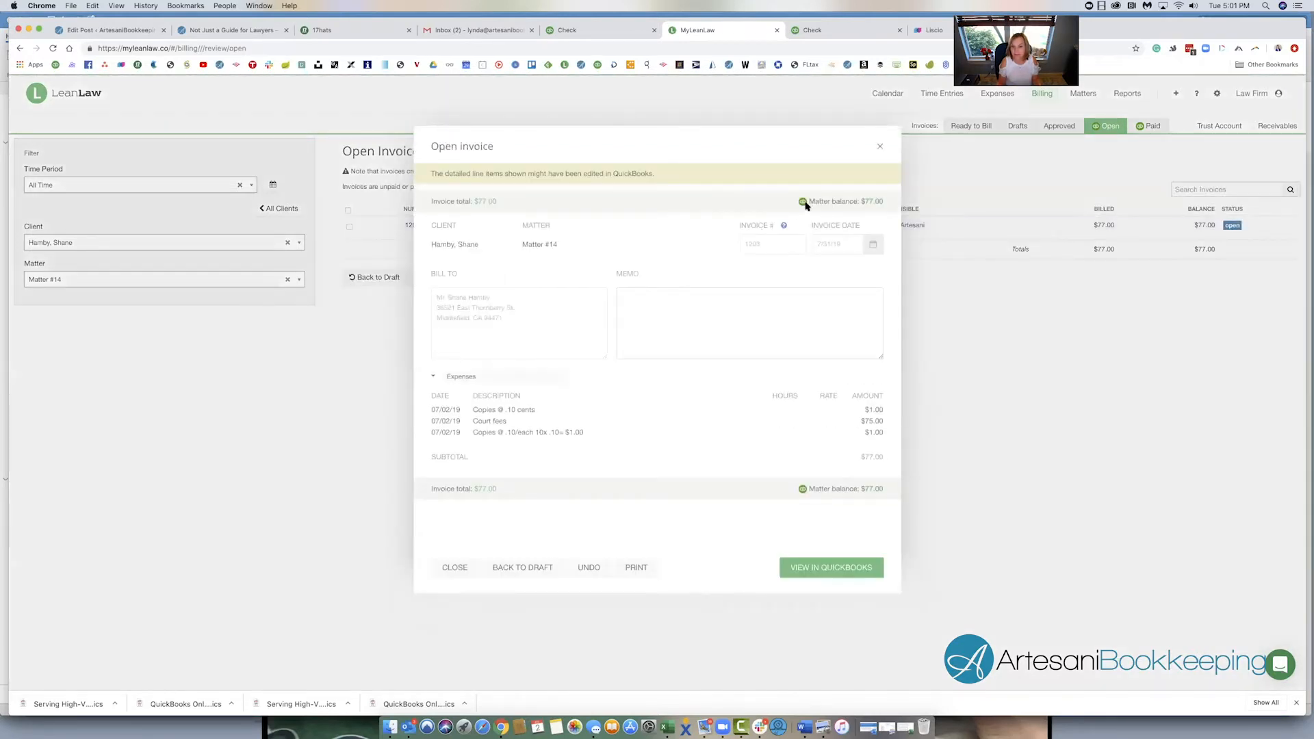
{"action": "left_click", "coordinate": [836, 569]}
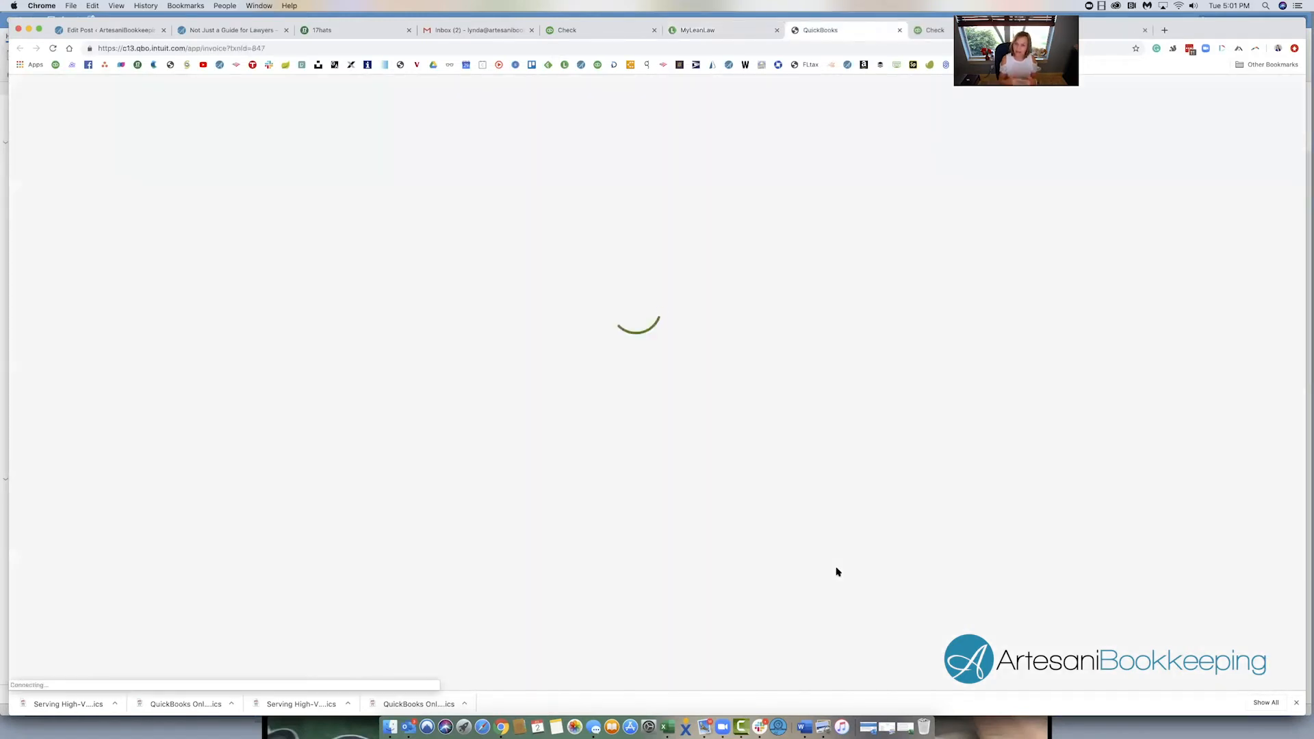